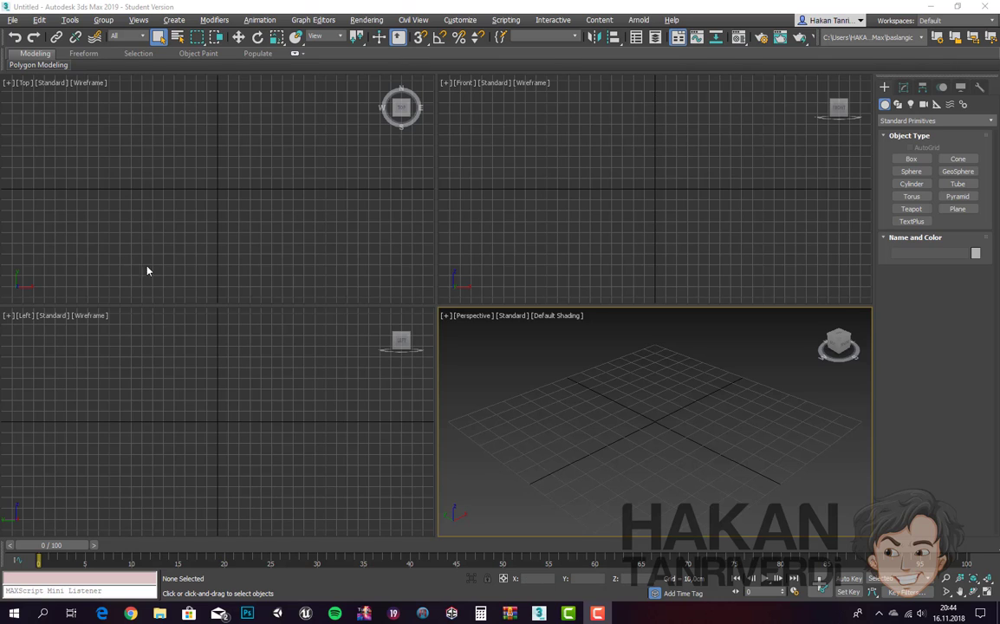
Cycle the active viewport through the Front and Left views.
click(398, 322)
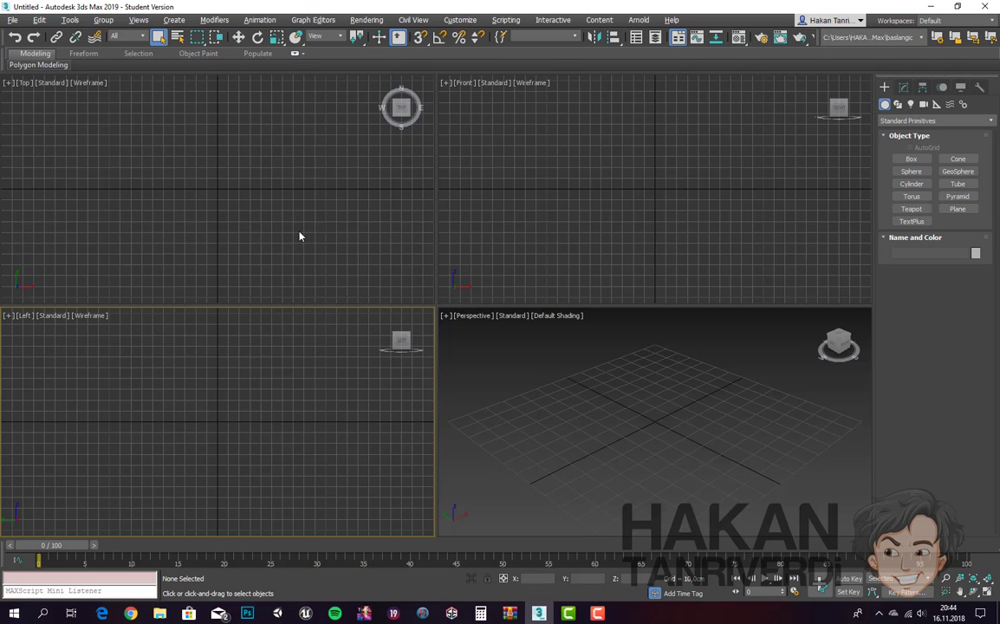
click(494, 280)
click(341, 371)
Create a new scene from the Sample - Architectural Outdoor 3PM template via New from Template.
click(13, 19)
mouse_move(24, 41)
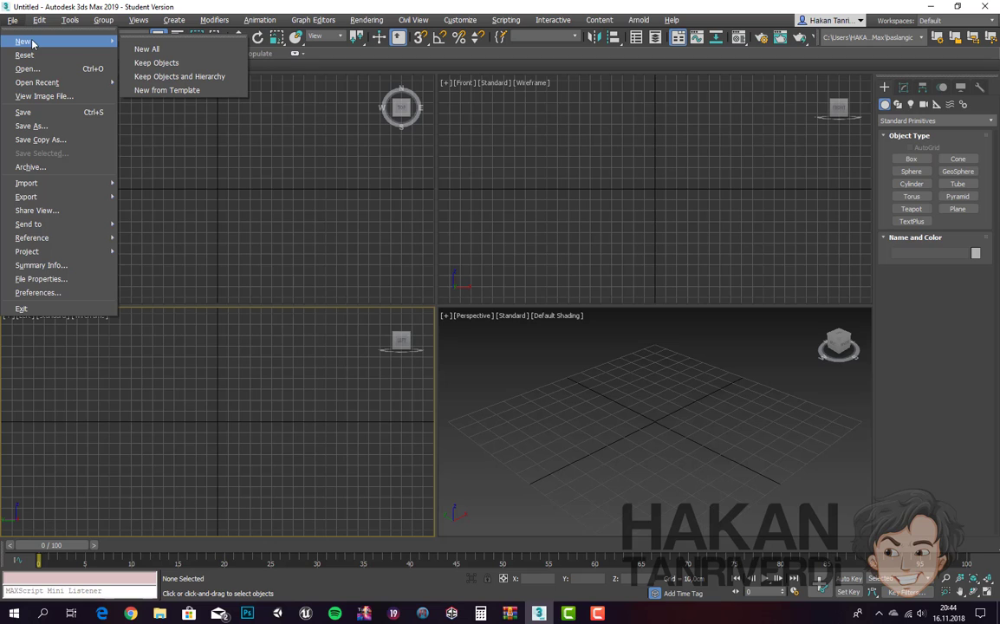
click(165, 90)
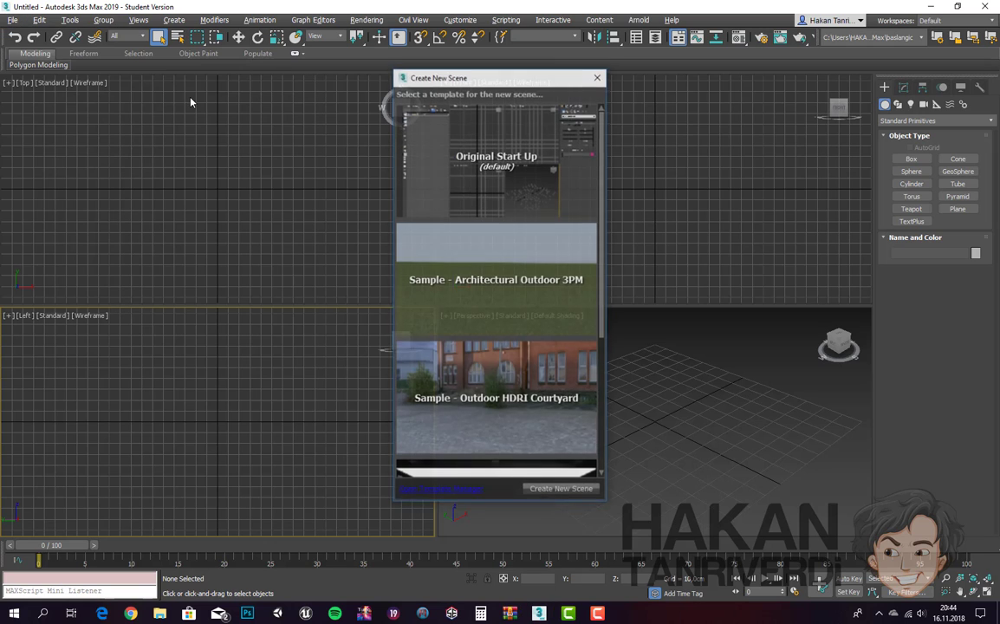
scroll(504, 298, down, 2)
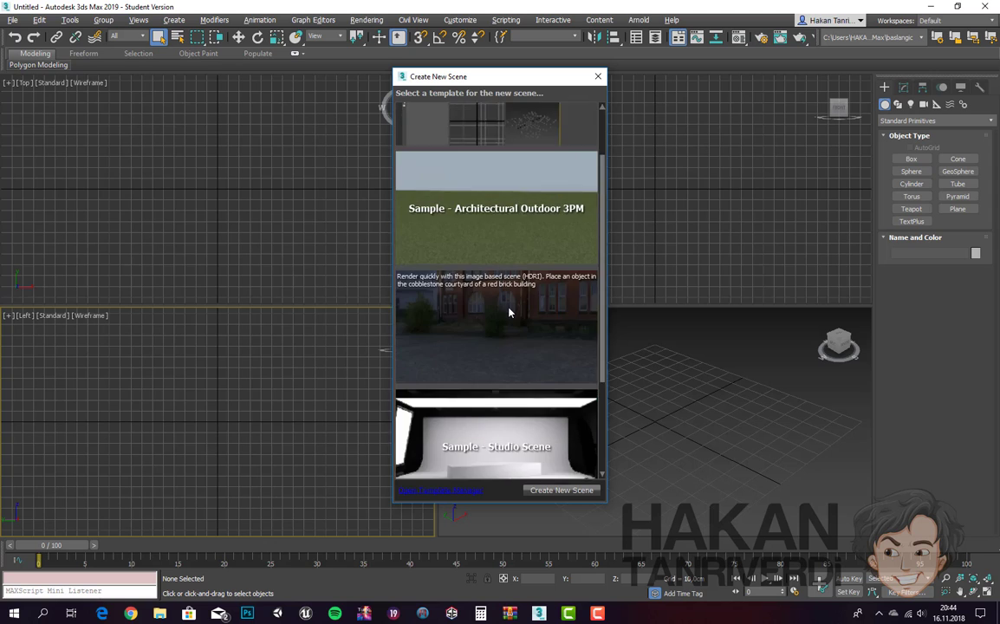
scroll(508, 316, down, 3)
scroll(509, 356, down, 1)
scroll(507, 364, up, 6)
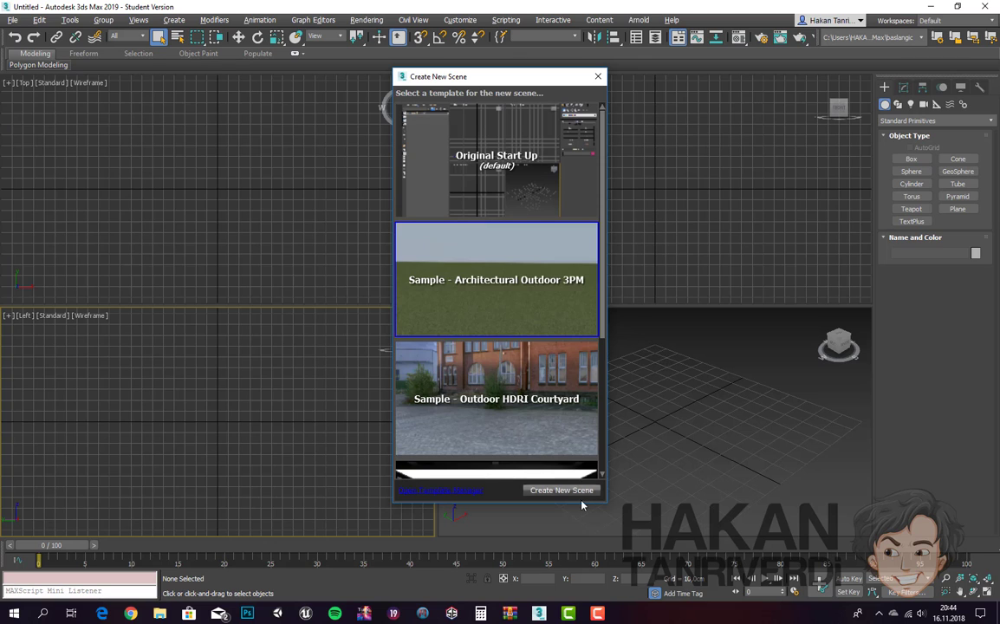
double_click(493, 304)
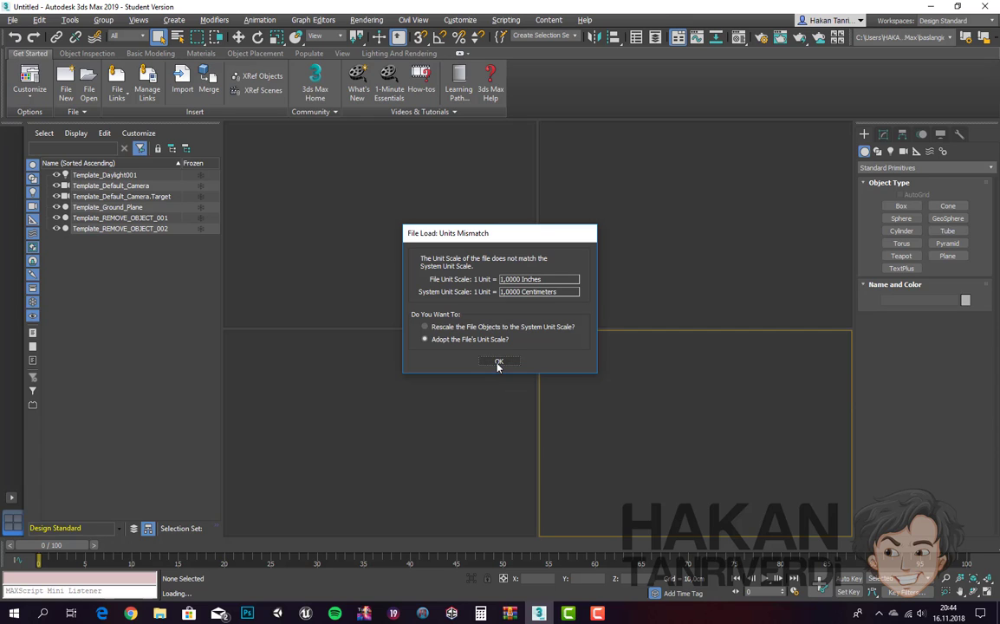
Adopt the file's unit scale, select Template_Ground_Plane, and return to the template camera view.
click(498, 362)
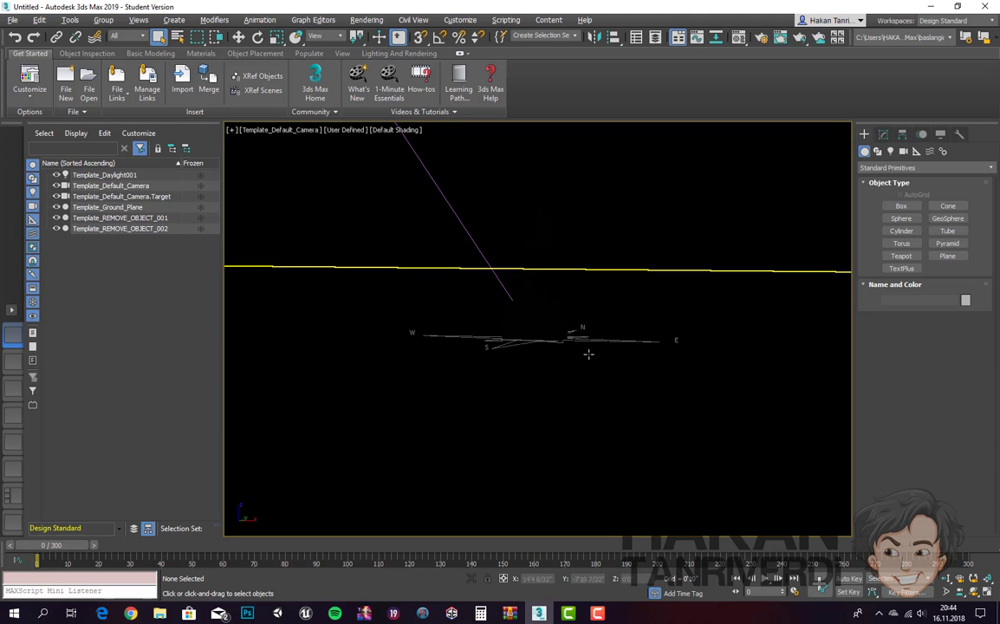
click(512, 362)
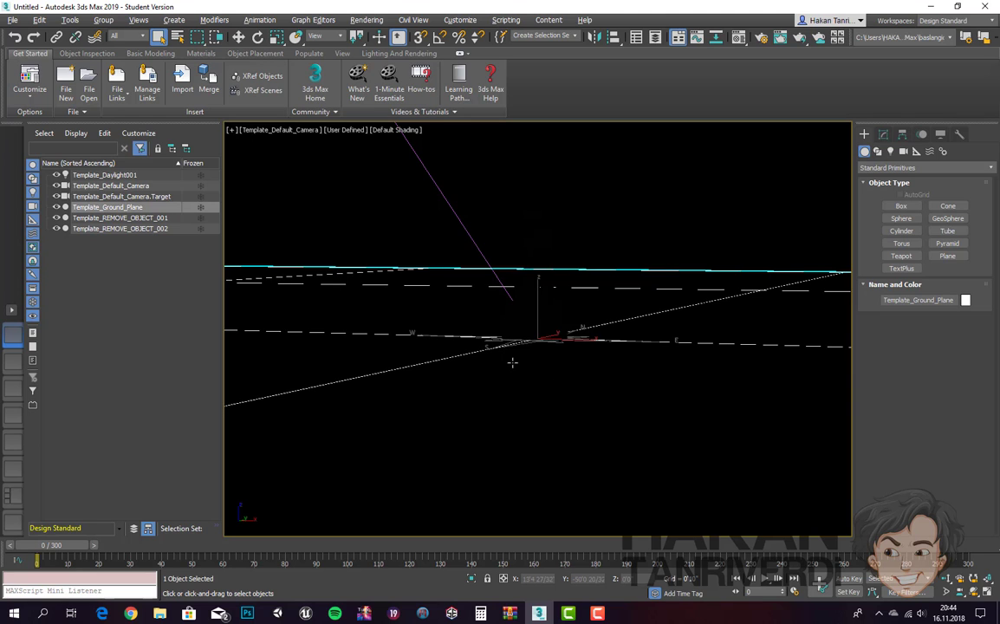
key(p)
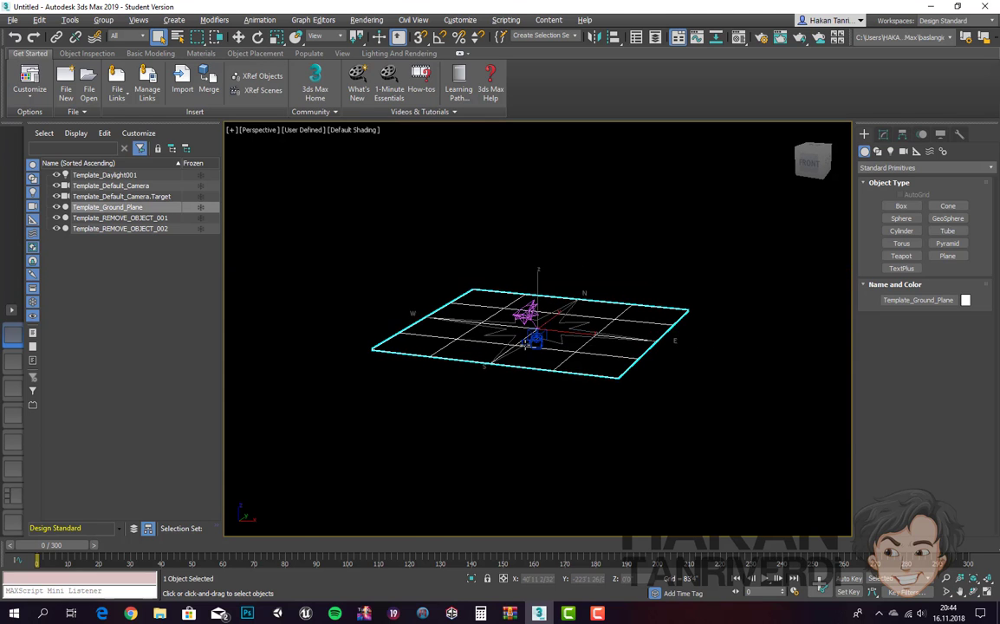
scroll(526, 344, up, 5)
key(c)
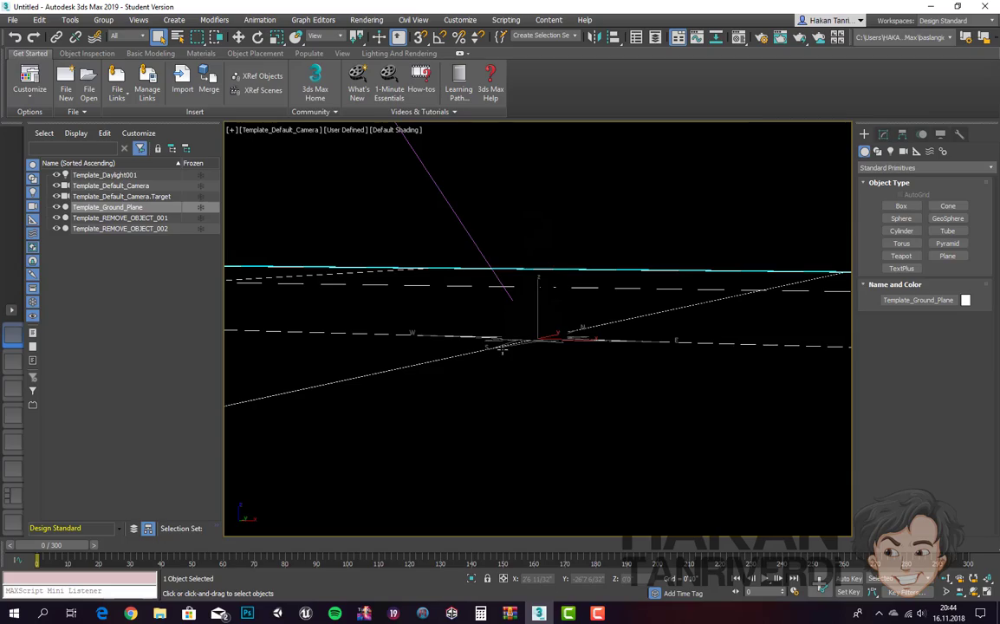
Test-render the camera's grass-and-sky view, inspect it, then close it and cancel the re-render.
key(shift+q)
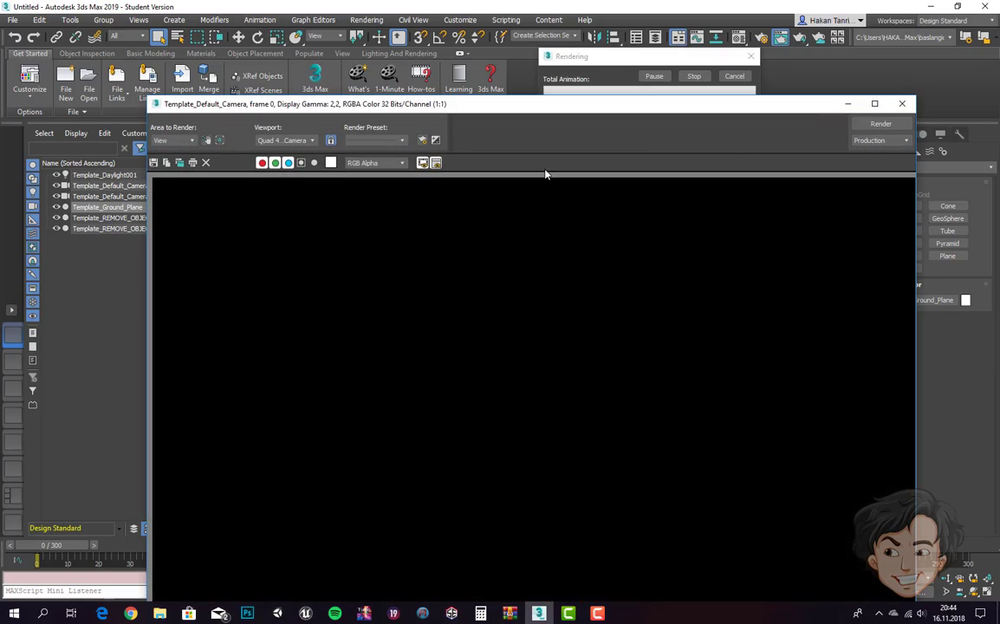
drag(545, 106, 505, 63)
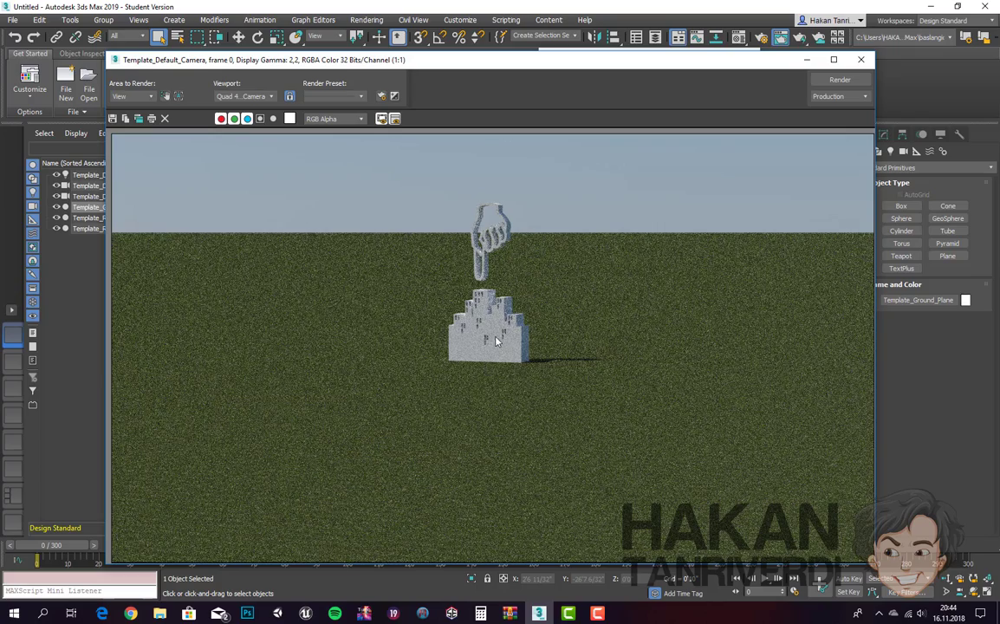
scroll(507, 345, up, 3)
scroll(399, 199, down, 3)
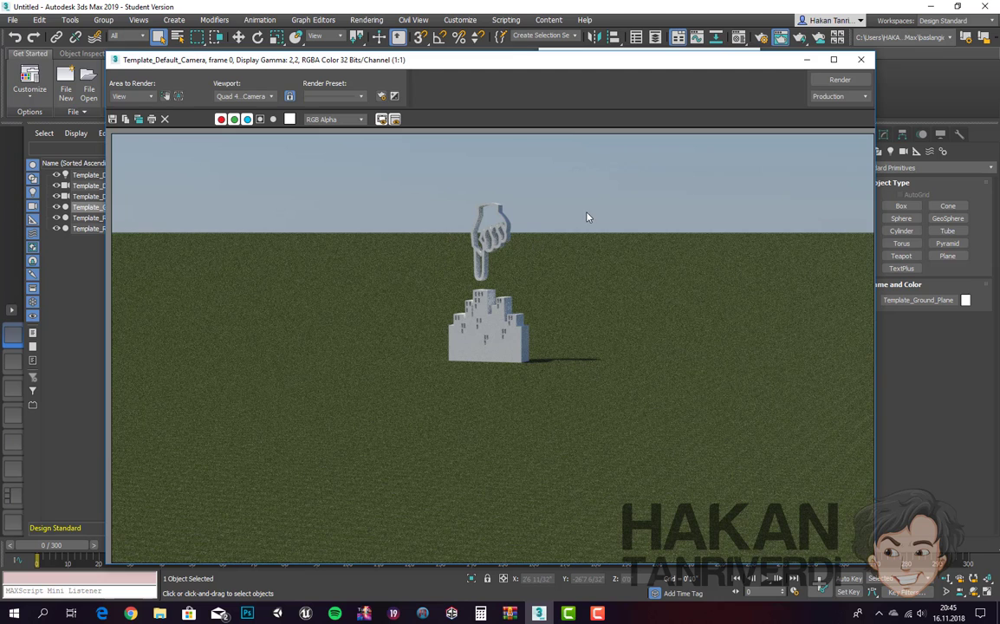
click(860, 59)
key(shift+q)
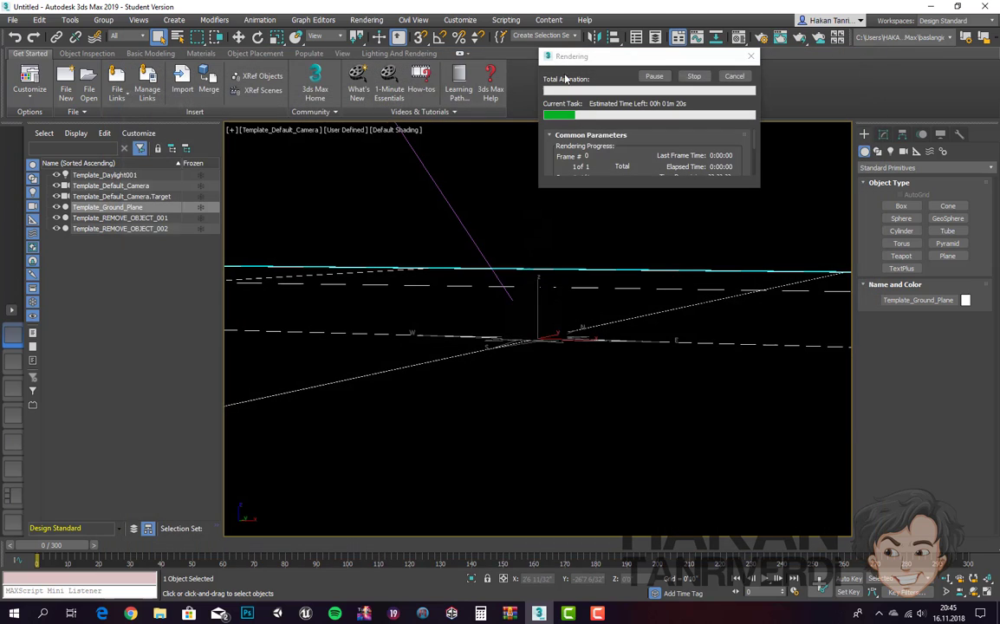
click(735, 78)
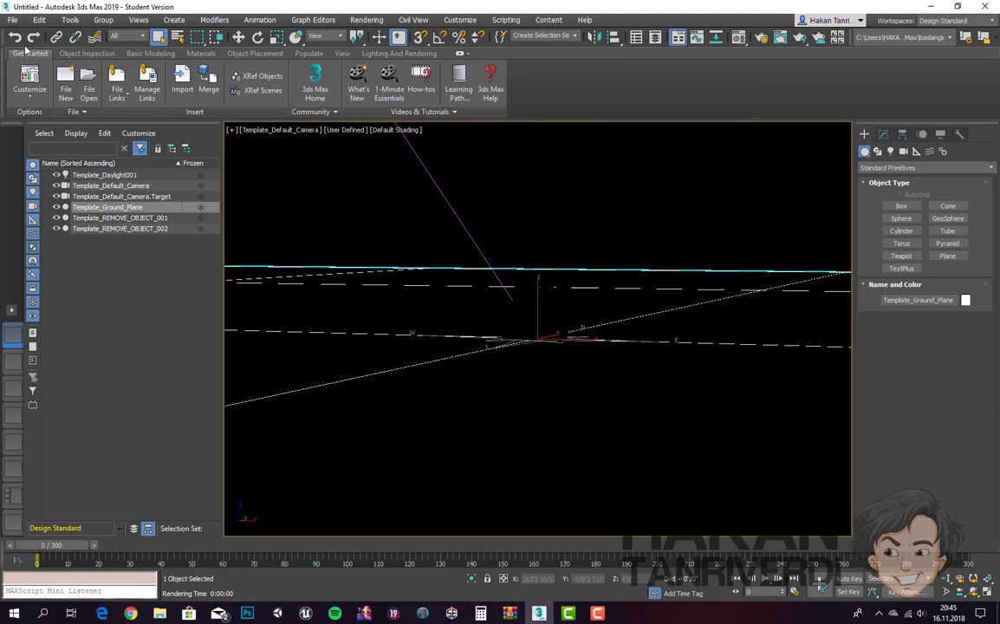
Open the Sample - Outdoor HDRI Courtyard template, discarding the Outdoor 3PM scene without saving.
click(13, 20)
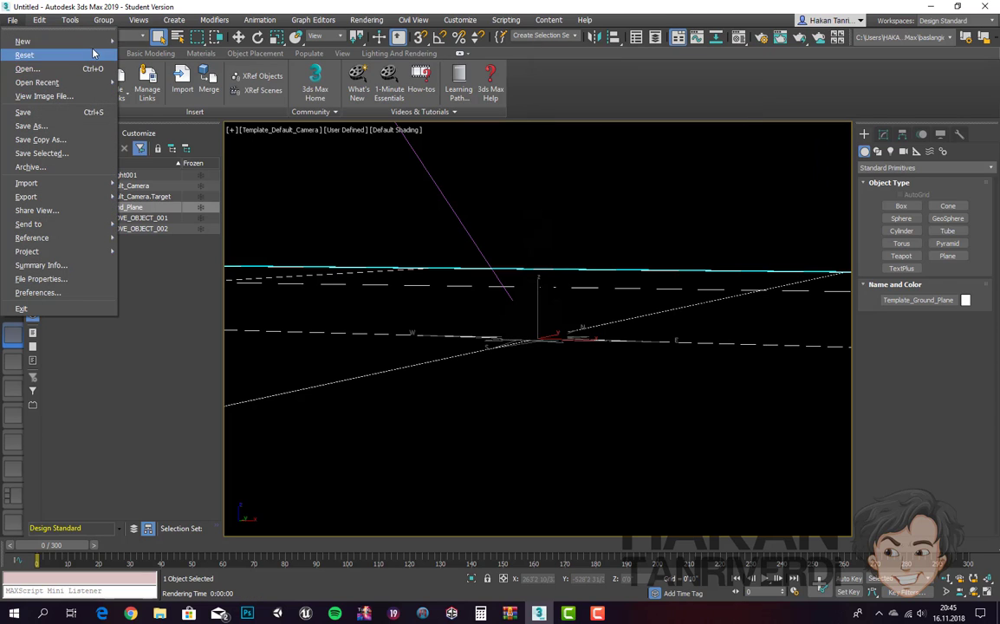
mouse_move(61, 41)
click(211, 93)
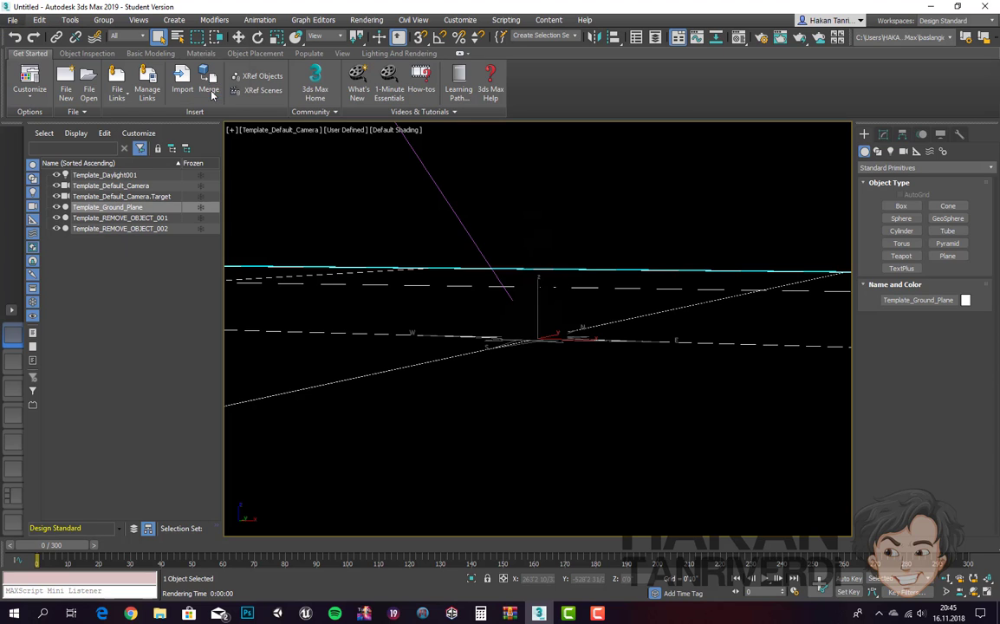
click(509, 334)
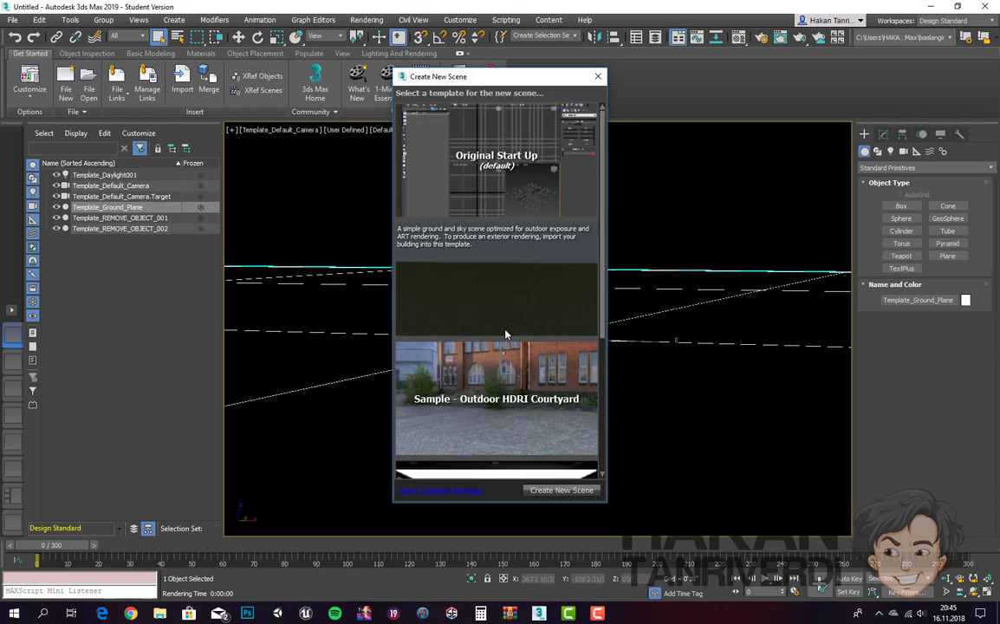
scroll(475, 322, down, 3)
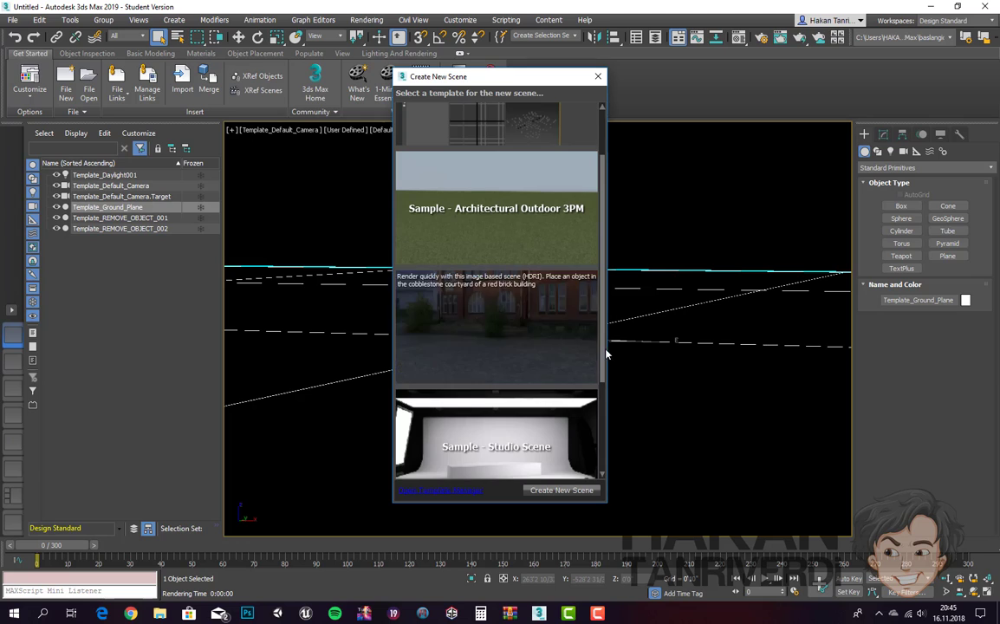
click(531, 327)
double_click(532, 327)
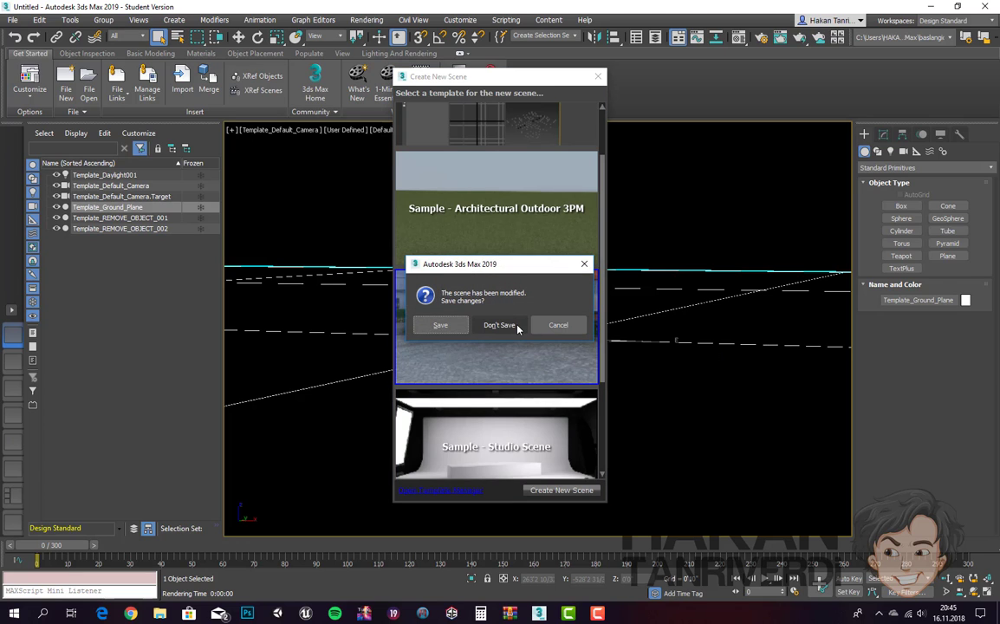
click(516, 329)
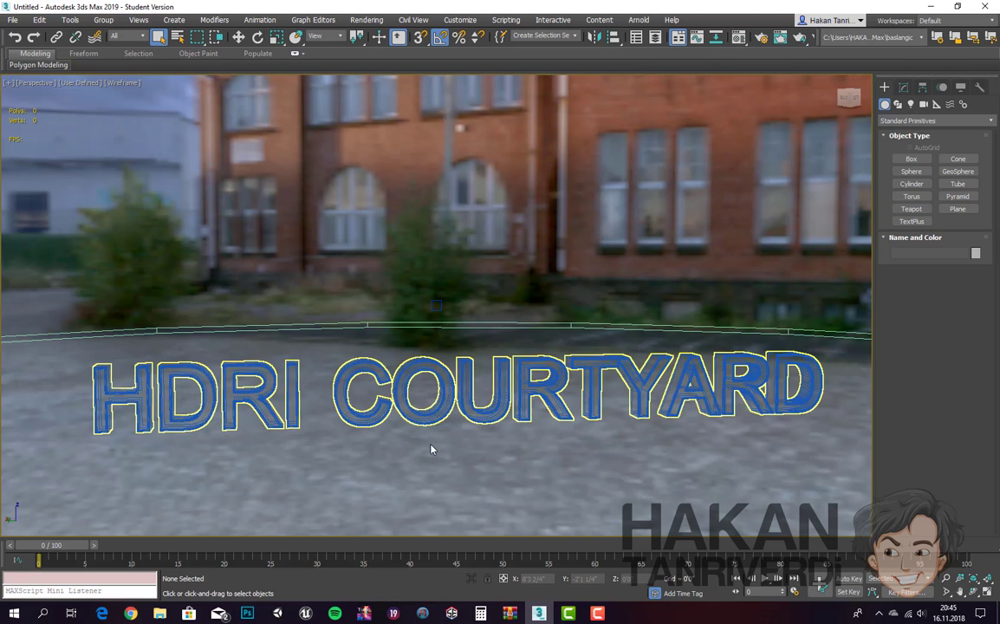
Test-render the HDRI Courtyard scene, then close the Rendered Frame Window.
key(shift+q)
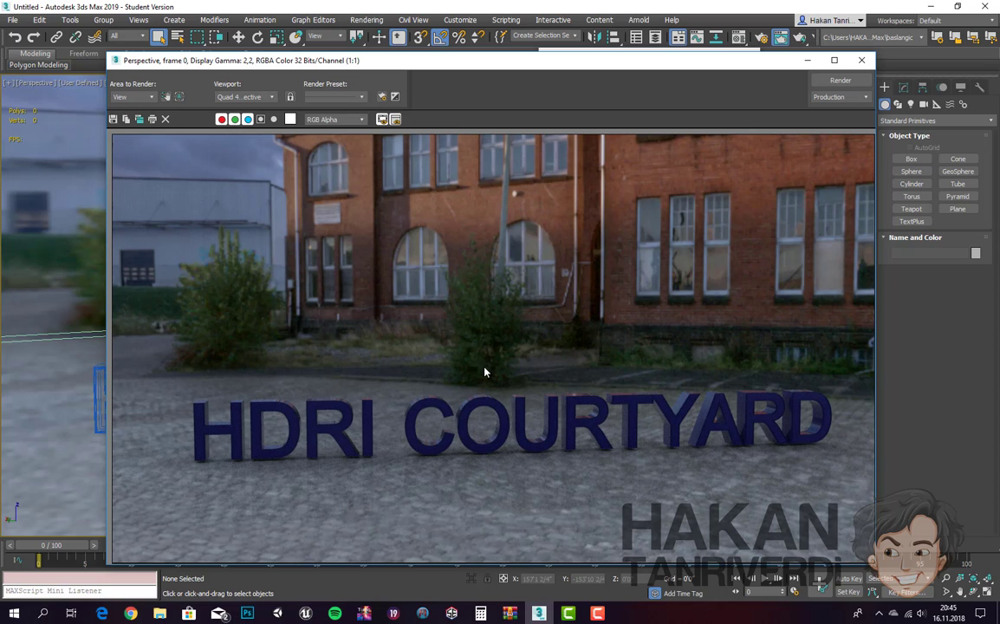
click(862, 61)
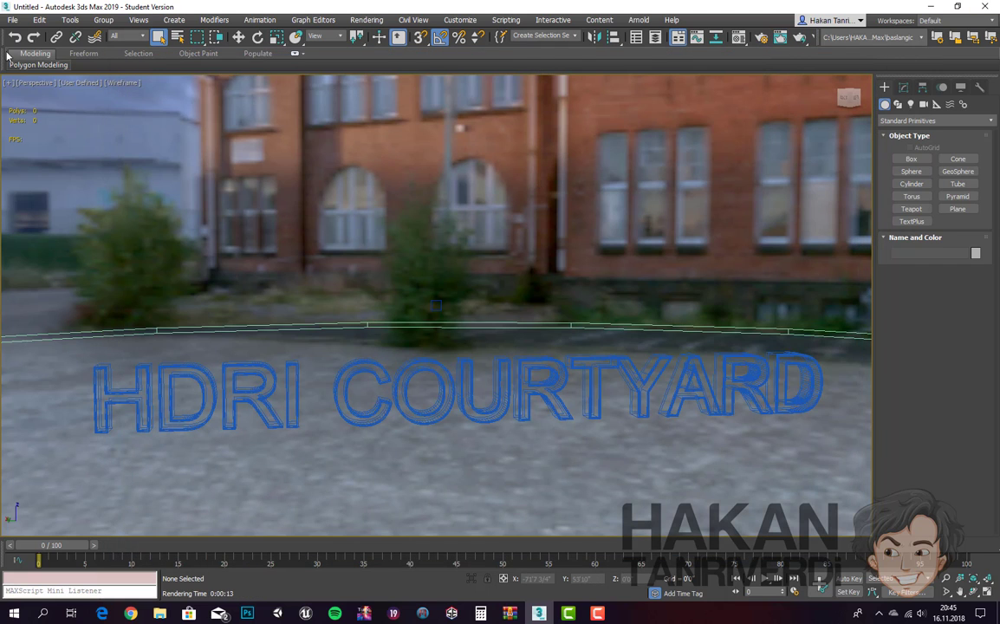
Load the Studio template, keeping 'Adopt the File's Unit Scale' in the units prompt.
click(13, 19)
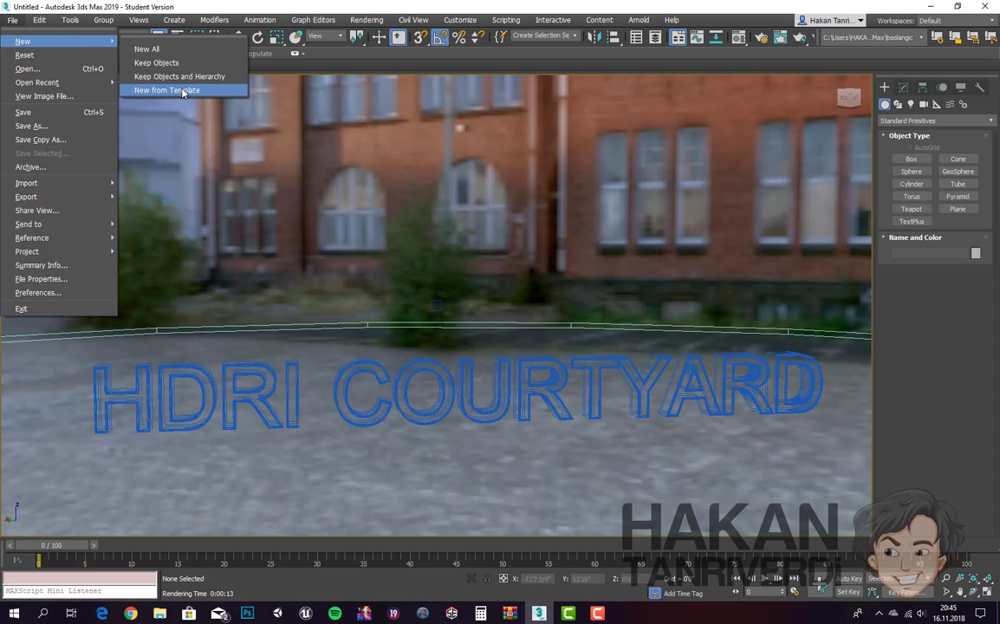
click(186, 84)
scroll(485, 312, down, 2)
scroll(520, 337, down, 2)
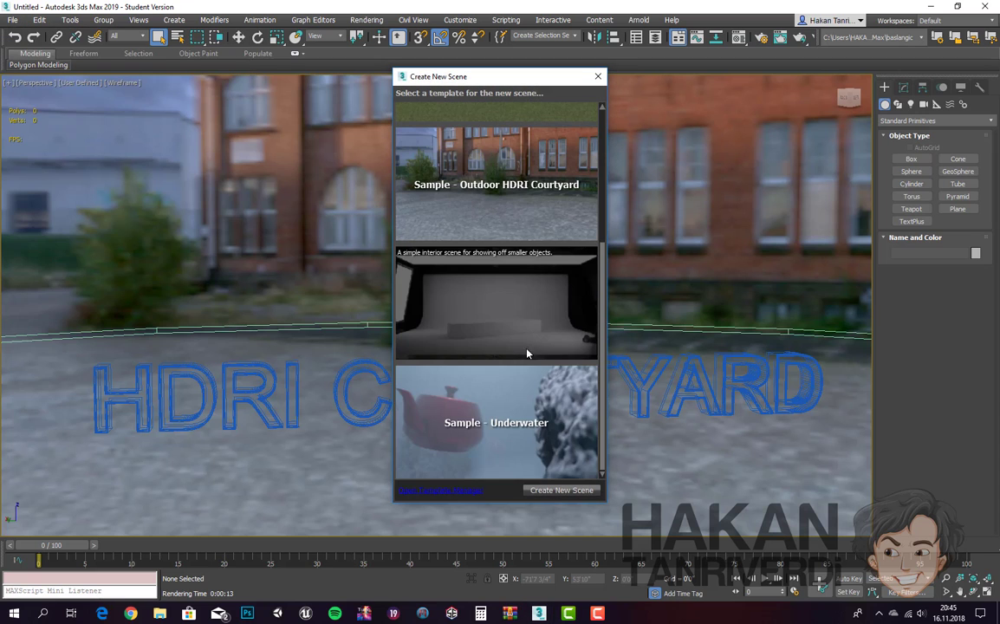
double_click(494, 314)
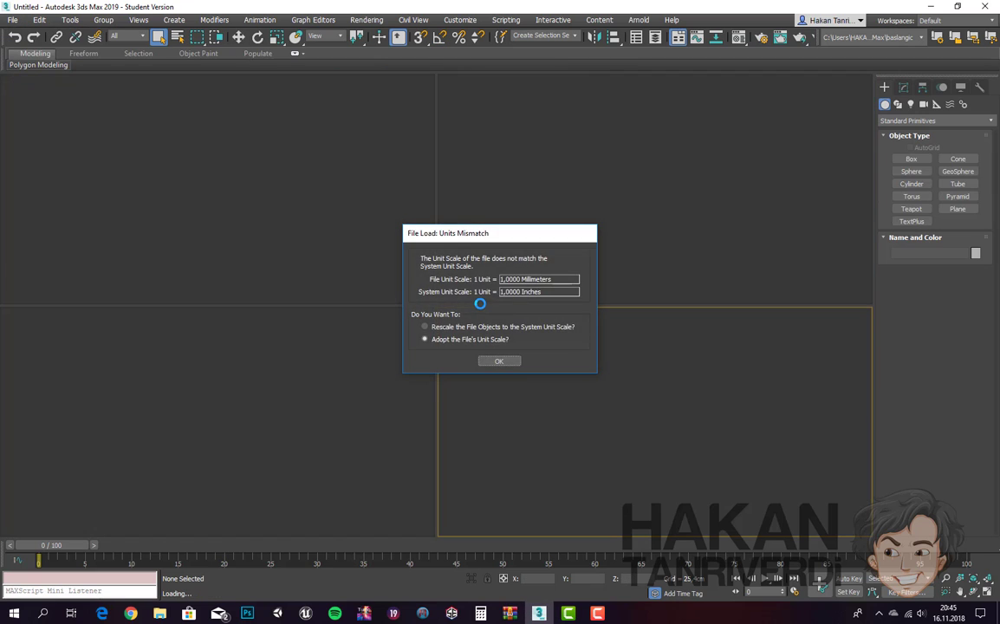
click(497, 363)
click(500, 361)
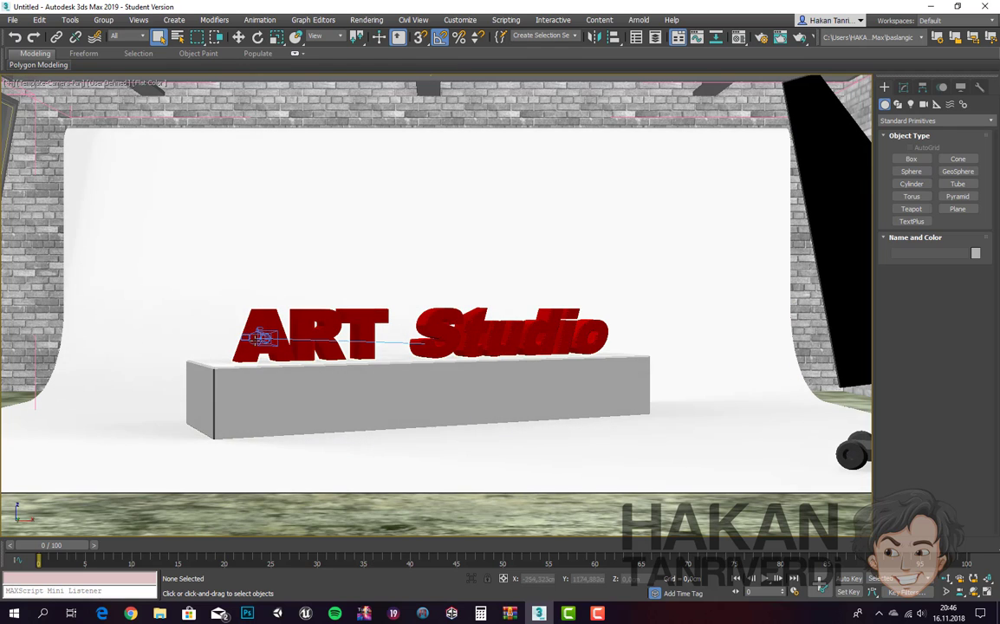
Render the studio scene from the far camera, dismiss warnings, close it and cancel the rerun.
key(shift+q)
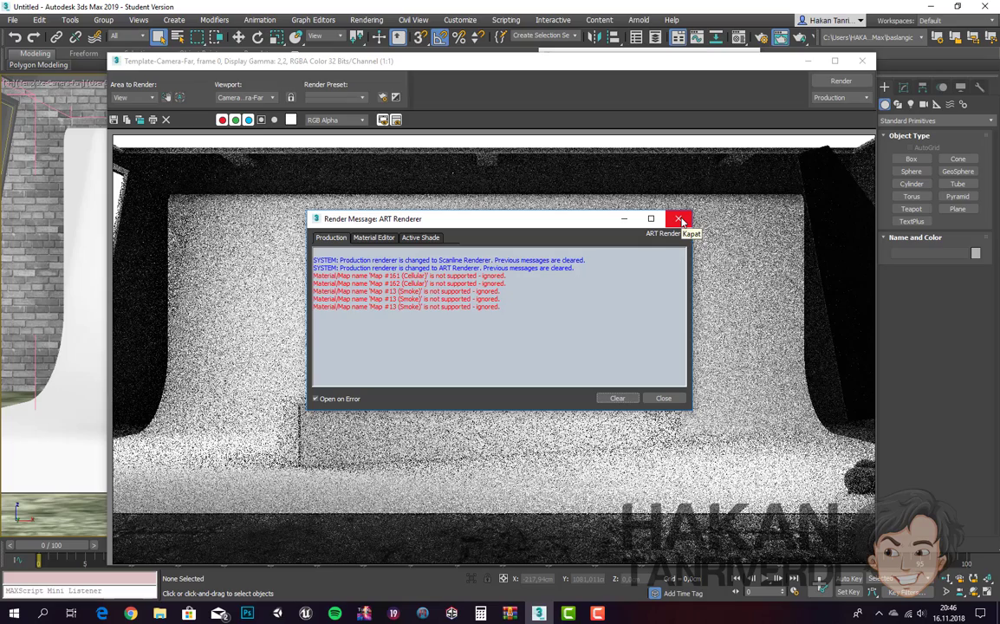
click(681, 221)
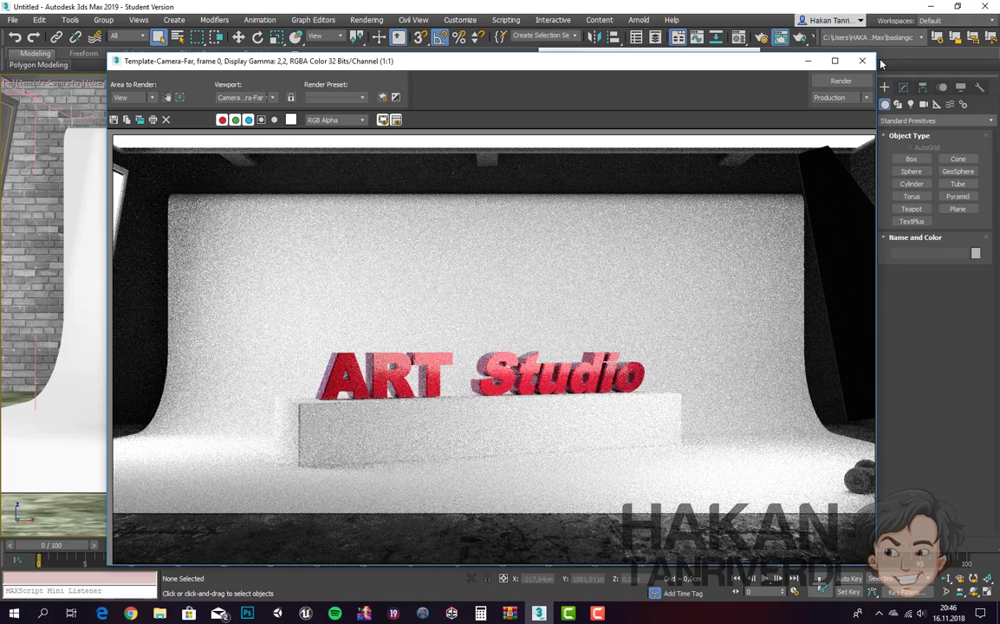
scroll(447, 376, up, 1)
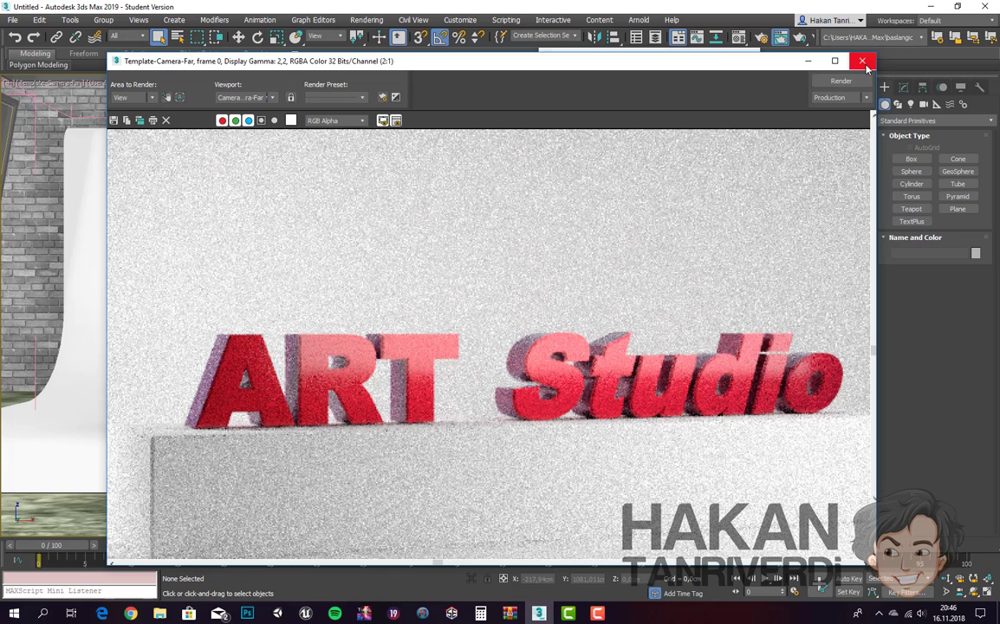
click(863, 62)
key(shift+q)
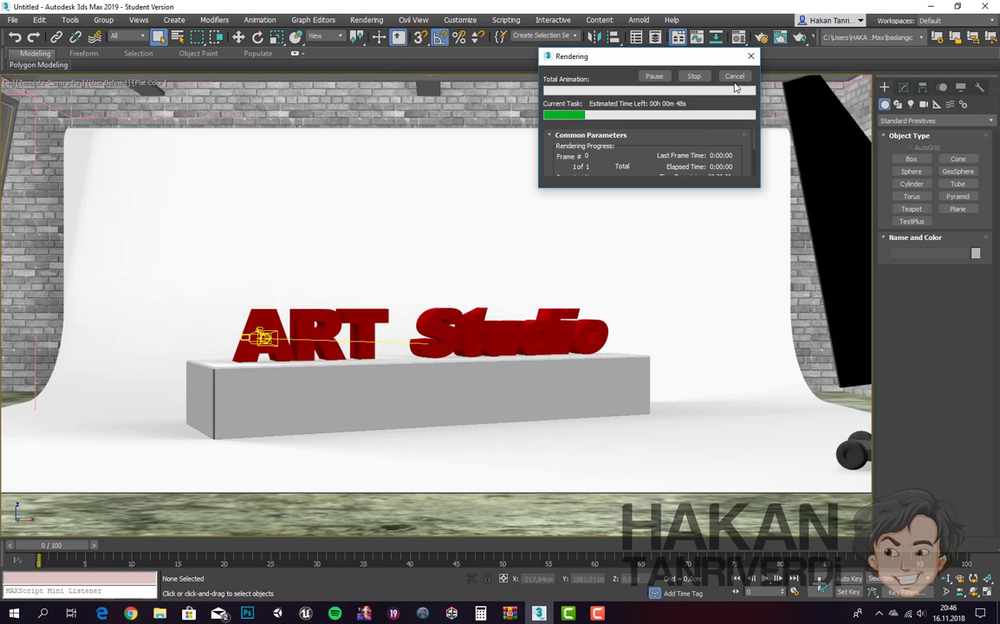
click(734, 76)
Switch the viewport to Template-Camera-Close and render that view.
click(494, 234)
key(c)
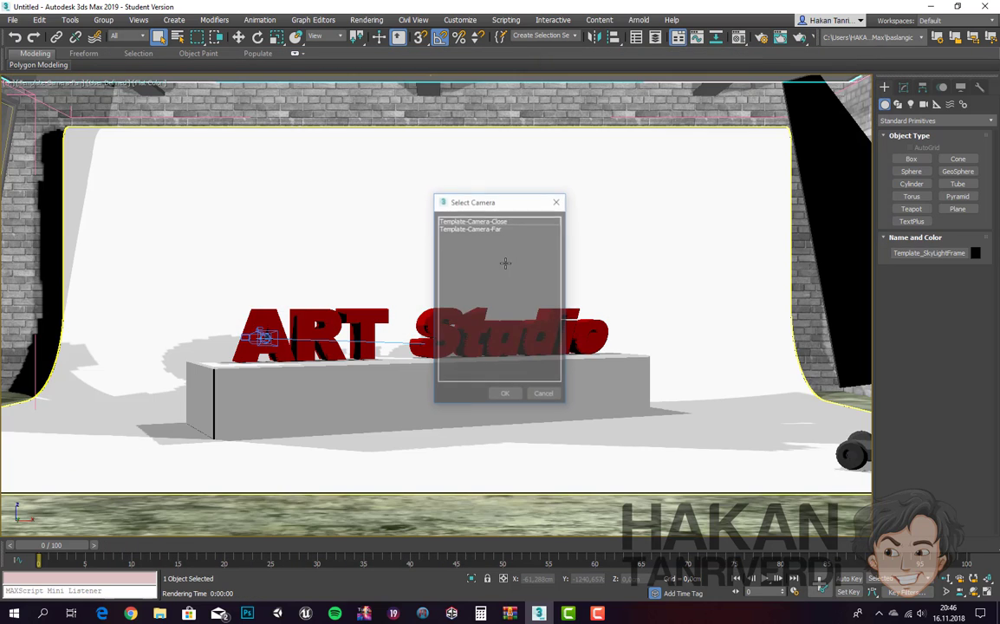
double_click(499, 220)
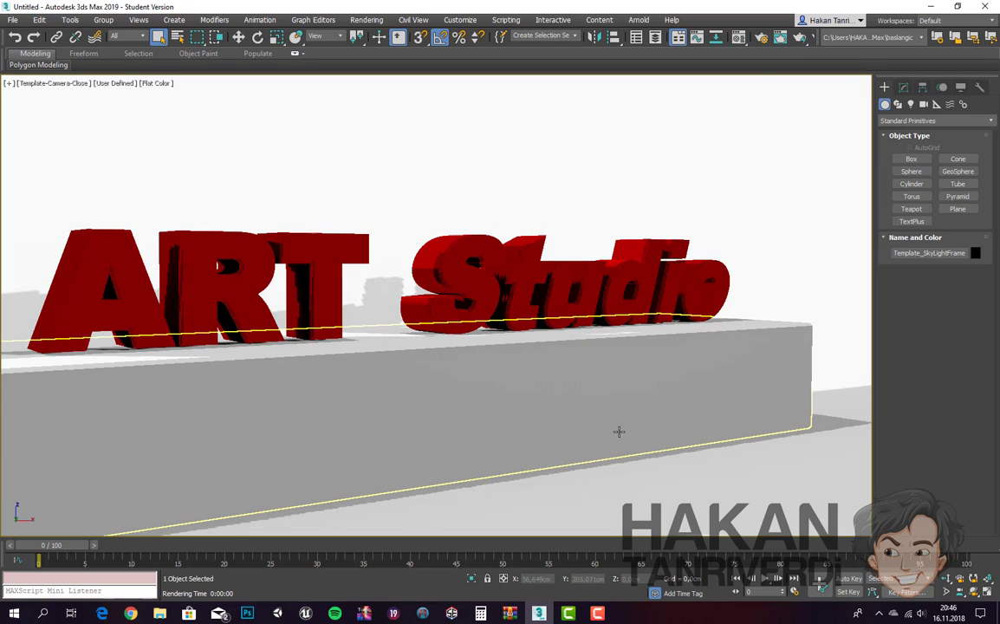
key(shift+q)
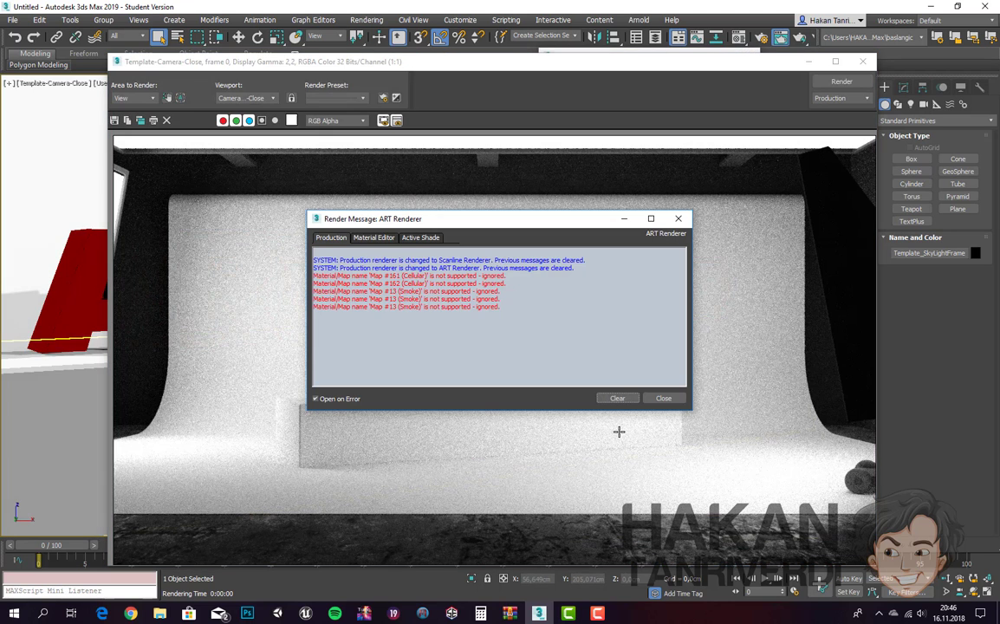
Dismiss the Cellular/Smoke map warning, inspect the close-camera render, then close the frame and progress windows.
click(663, 398)
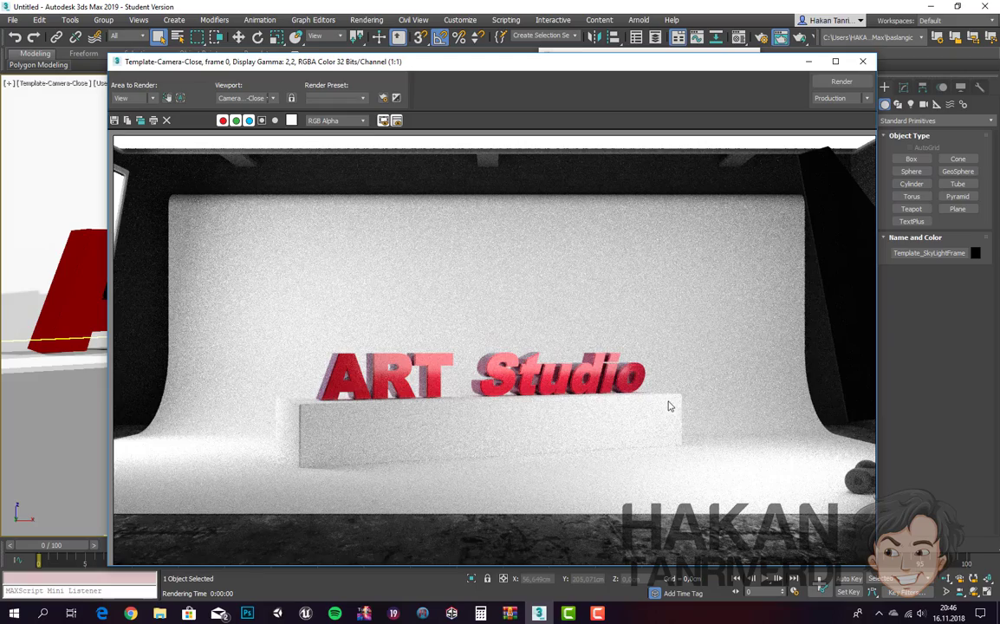
scroll(620, 408, up, 3)
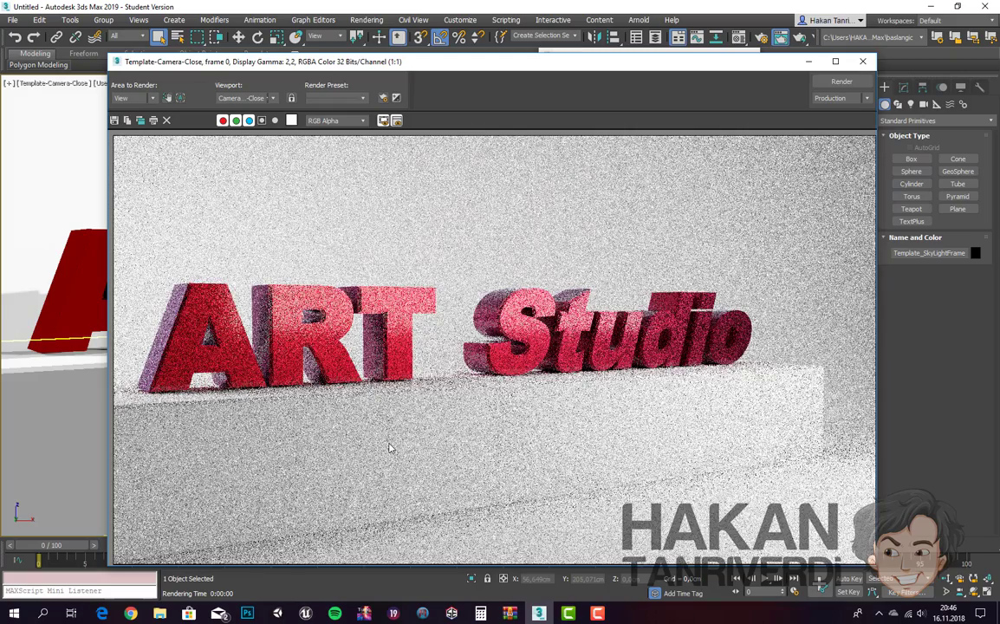
scroll(598, 441, down, 1)
scroll(589, 439, down, 3)
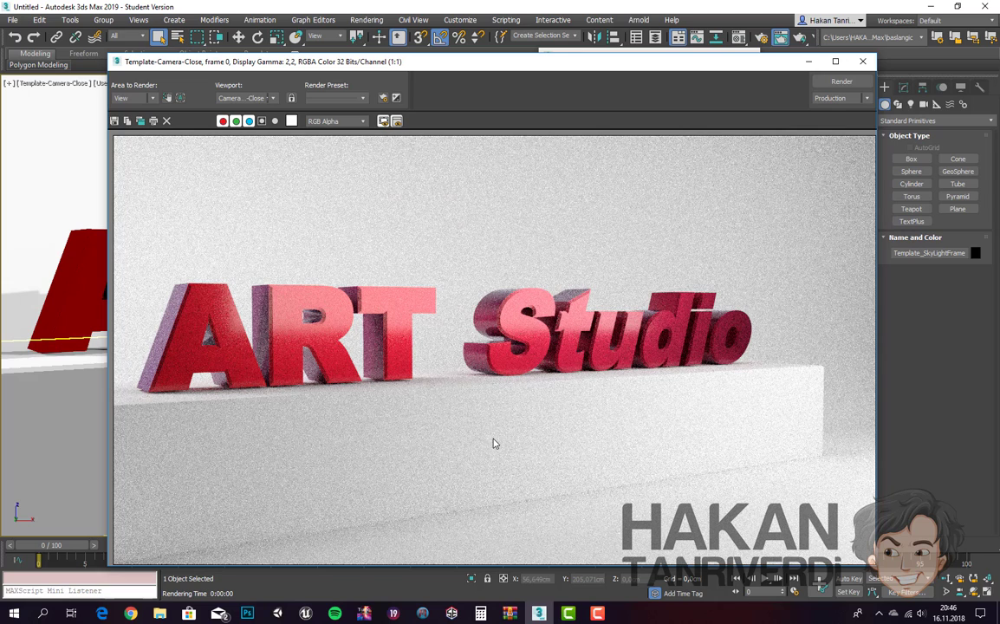
click(864, 63)
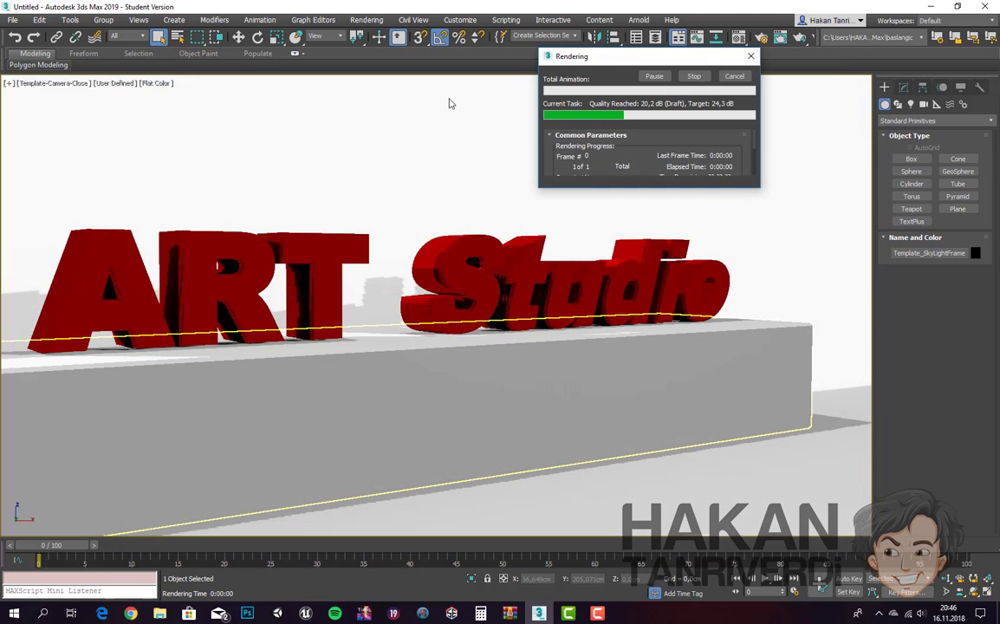
click(733, 76)
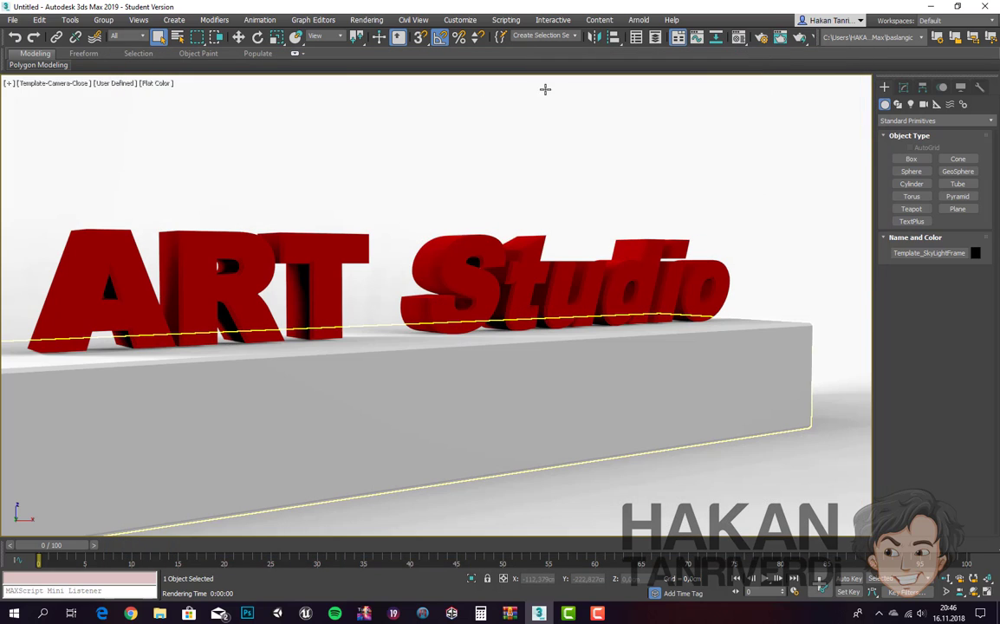
click(11, 22)
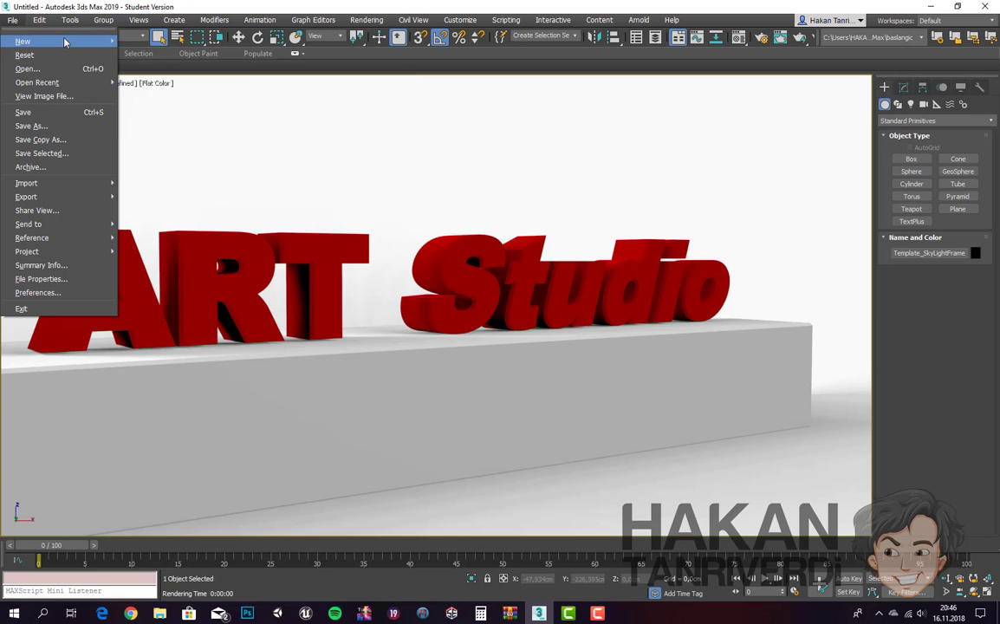
Discard the ART Studio scene unsaved and load the Sample - Underwater template.
mouse_move(35, 41)
click(169, 90)
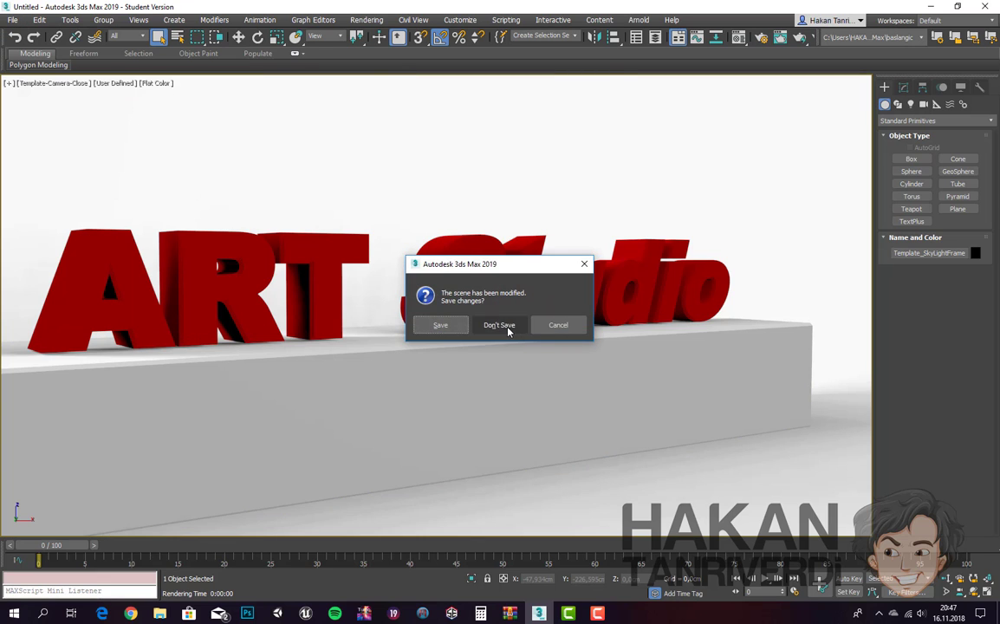
click(499, 325)
scroll(502, 347, down, 5)
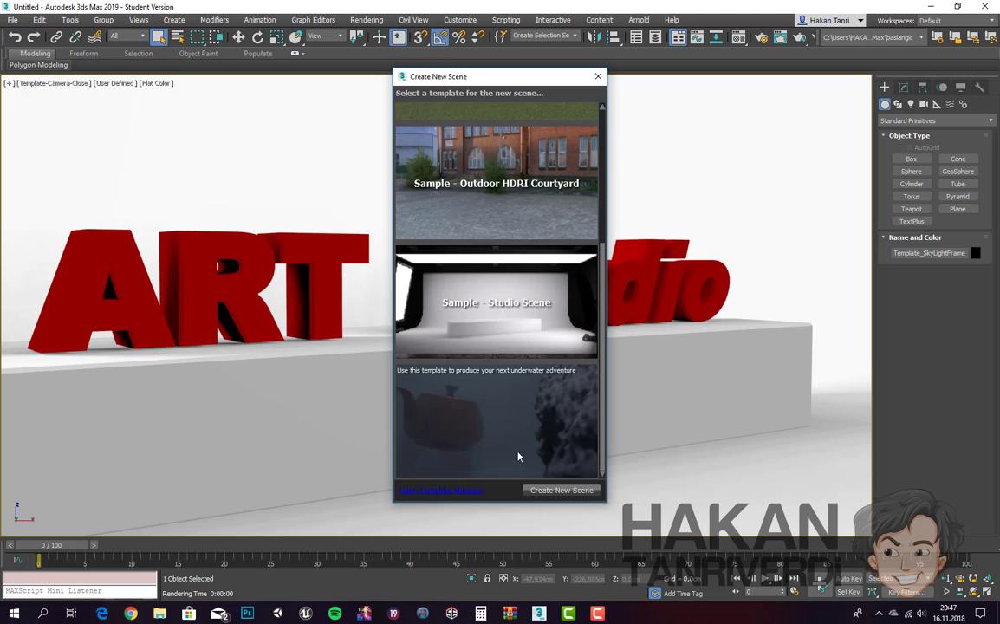
double_click(487, 413)
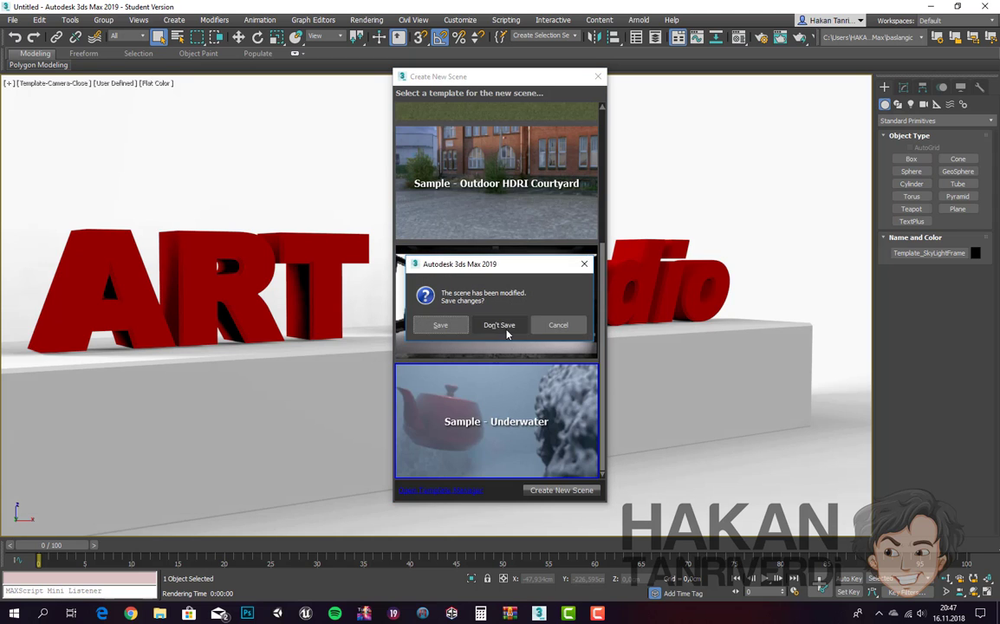
click(507, 335)
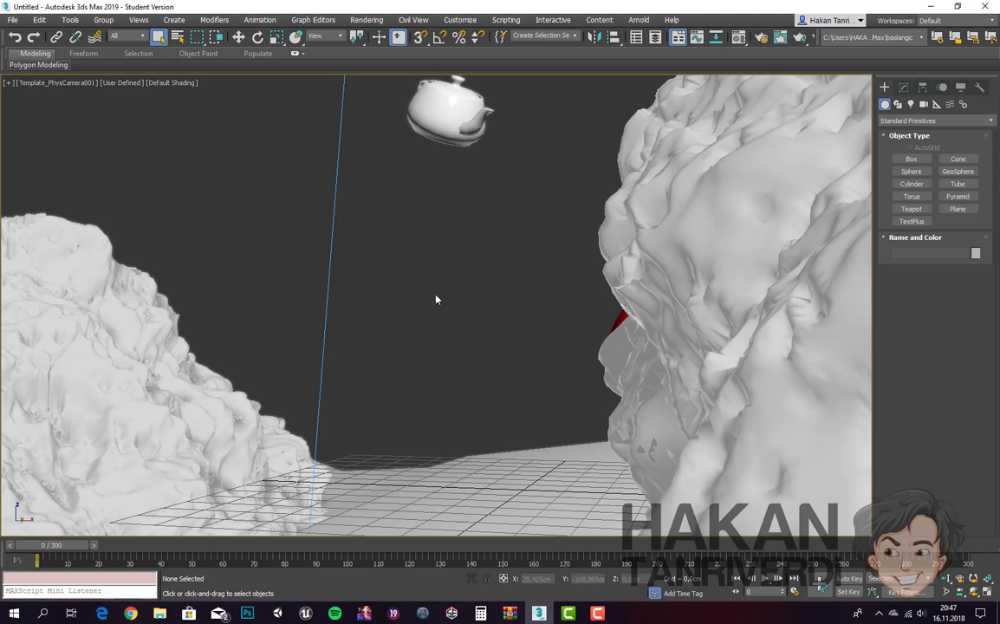
Zoom out and orbit around the underwater rocks and lights, then view through Template_PhysCamera001.
drag(454, 285, 474, 260)
key(p)
scroll(474, 283, down, 3)
scroll(525, 275, down, 3)
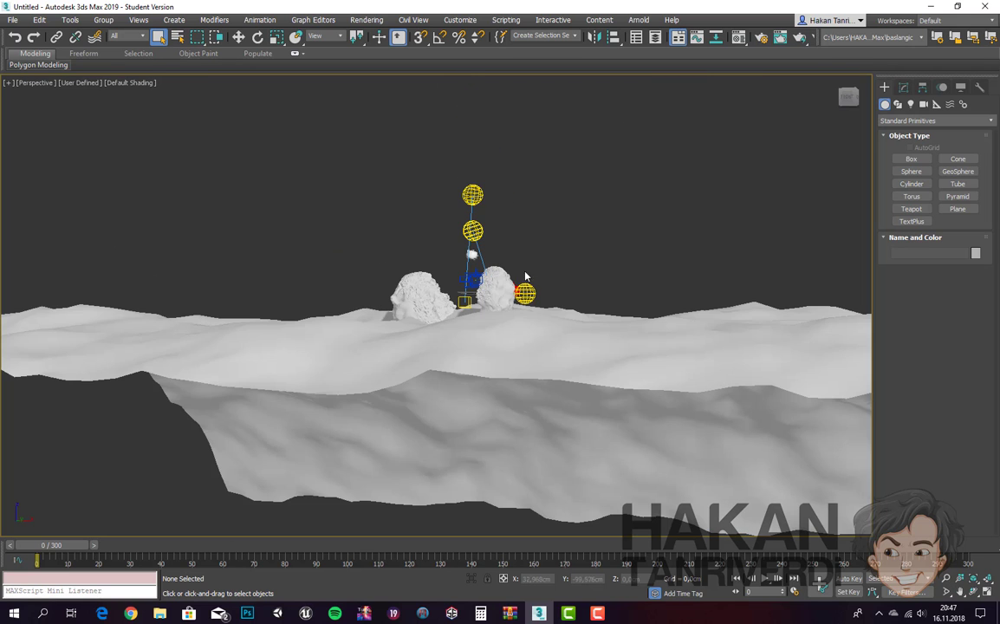
mouse_move(569, 279)
alt+middle_down()
mouse_move(465, 281)
mouse_move(427, 268)
mouse_move(346, 308)
mouse_move(279, 282)
mouse_move(306, 302)
mouse_move(263, 339)
mouse_move(330, 338)
mouse_move(311, 338)
alt+middle_up()
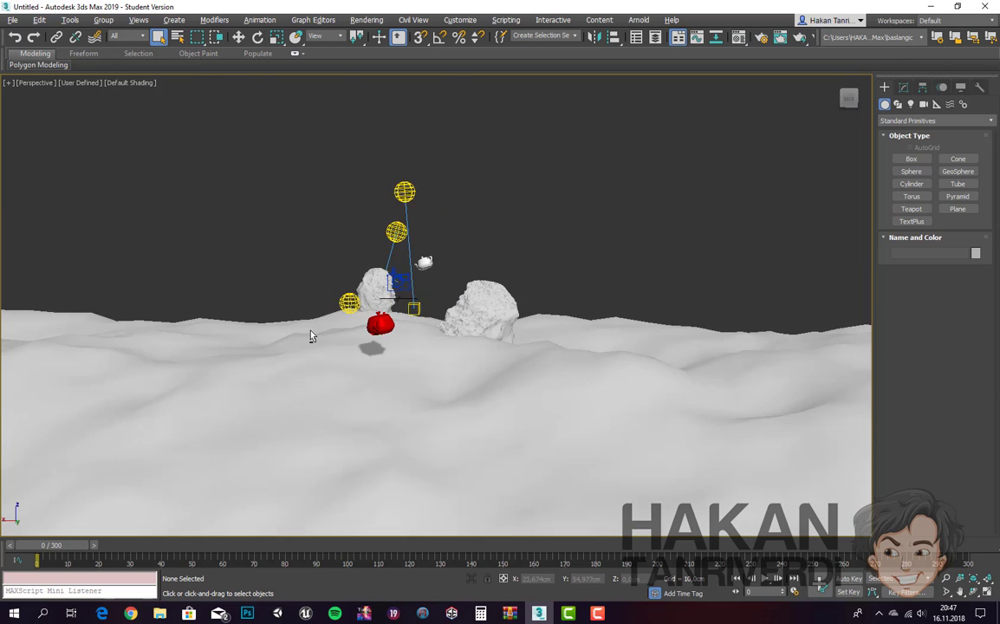
key(c)
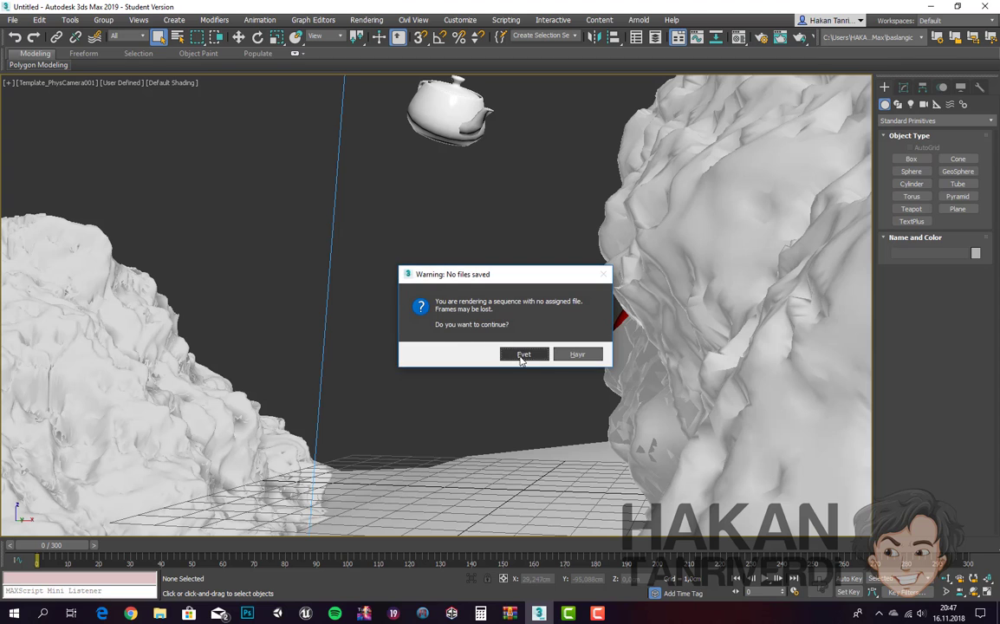
Render the underwater shot without an output file, toggle blue channel off and on, then cancel the rerender.
click(525, 356)
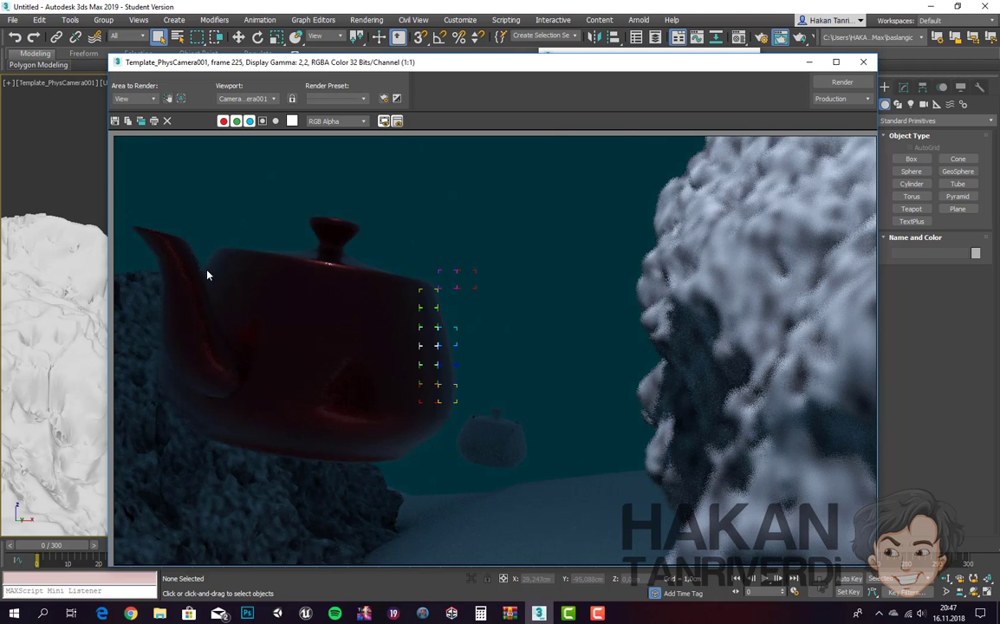
click(249, 121)
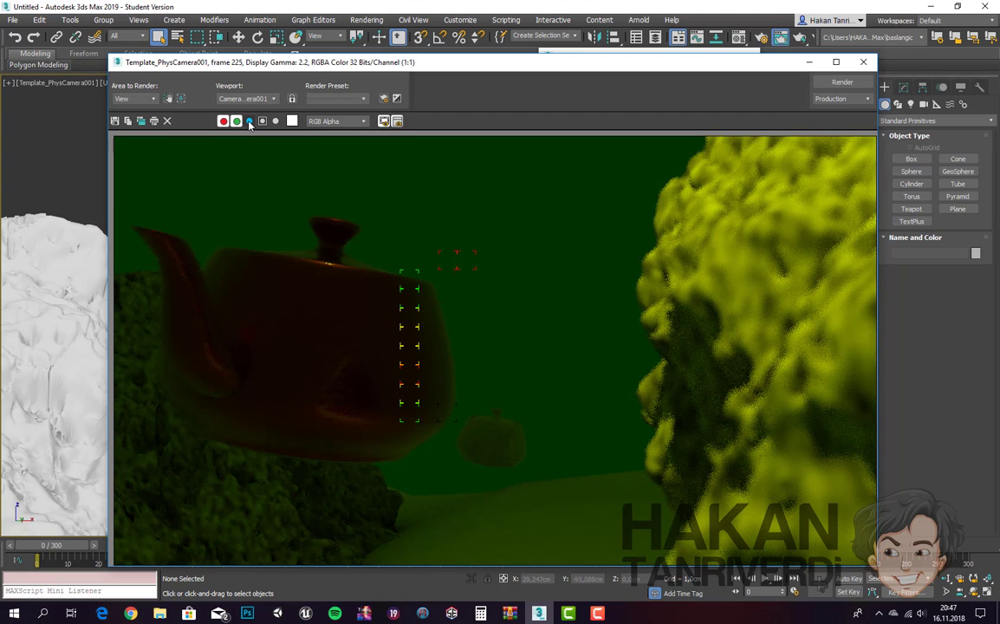
click(249, 121)
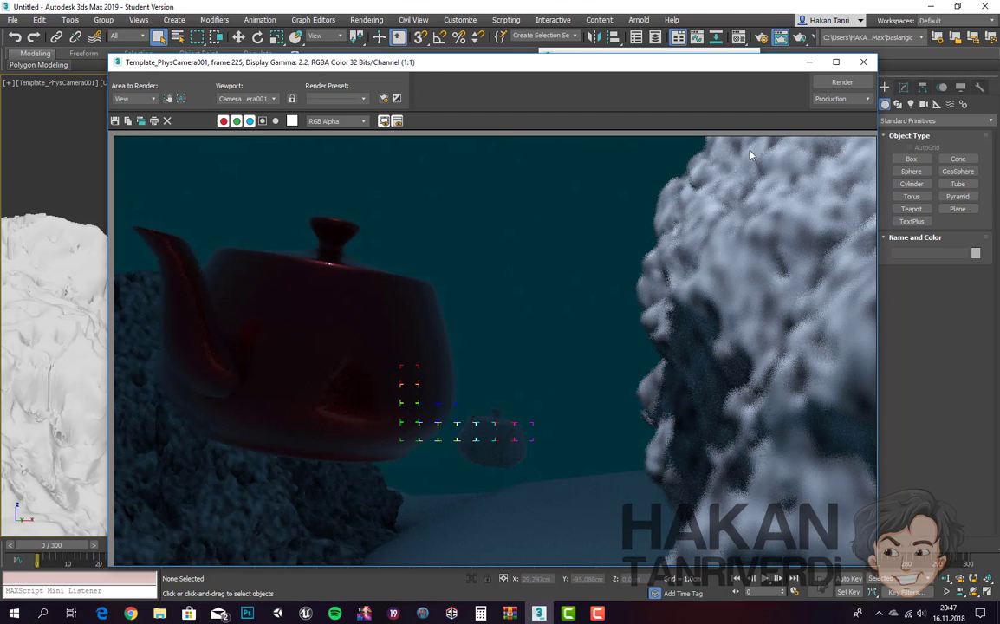
click(842, 82)
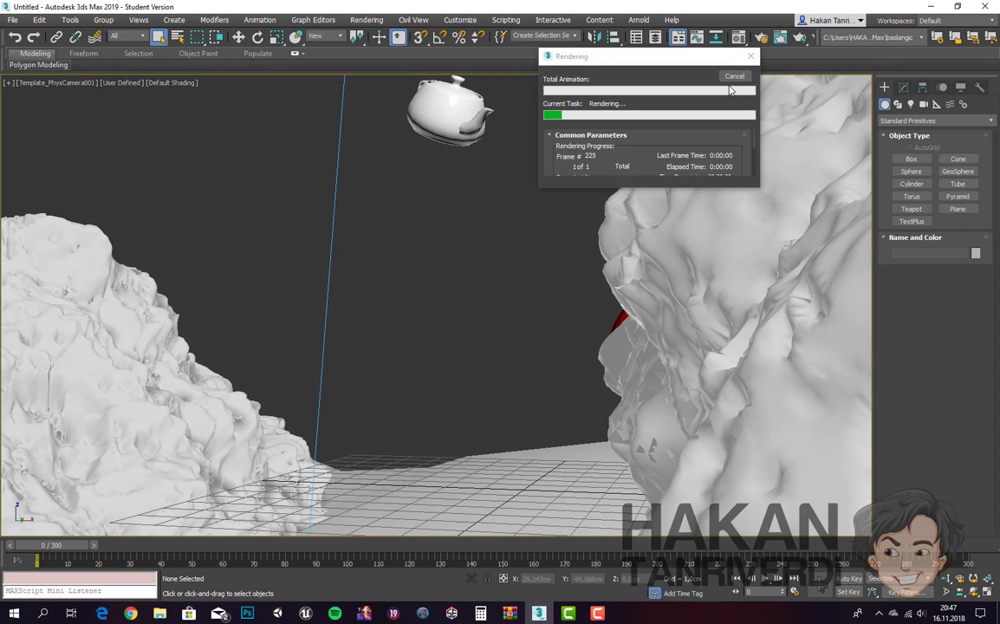
click(732, 77)
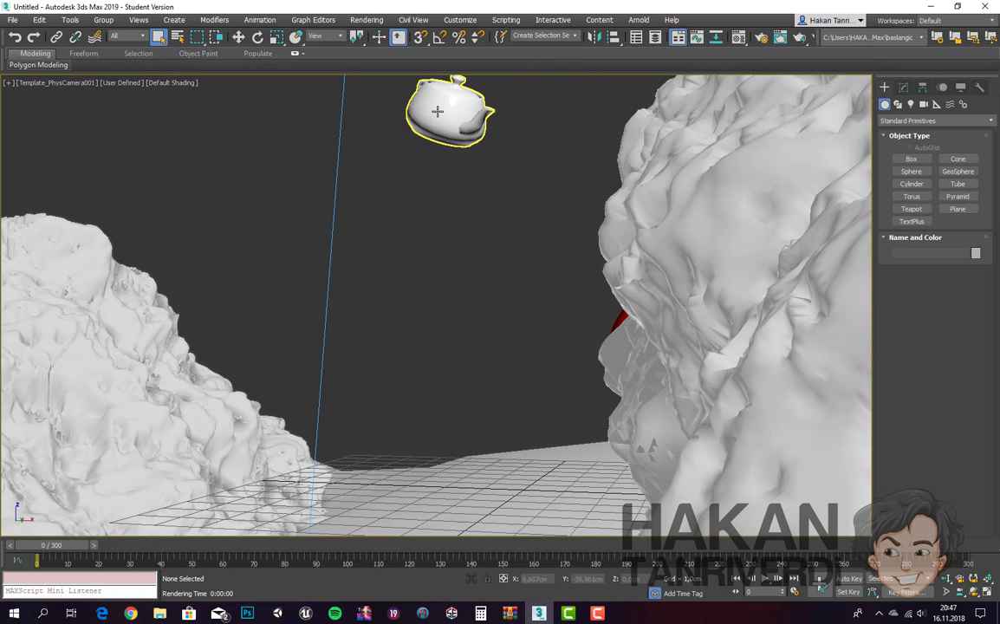
Browse the New from Template scene templates, then close the chooser, keeping the Underwater scene unsaved.
click(440, 152)
click(13, 19)
mouse_move(26, 69)
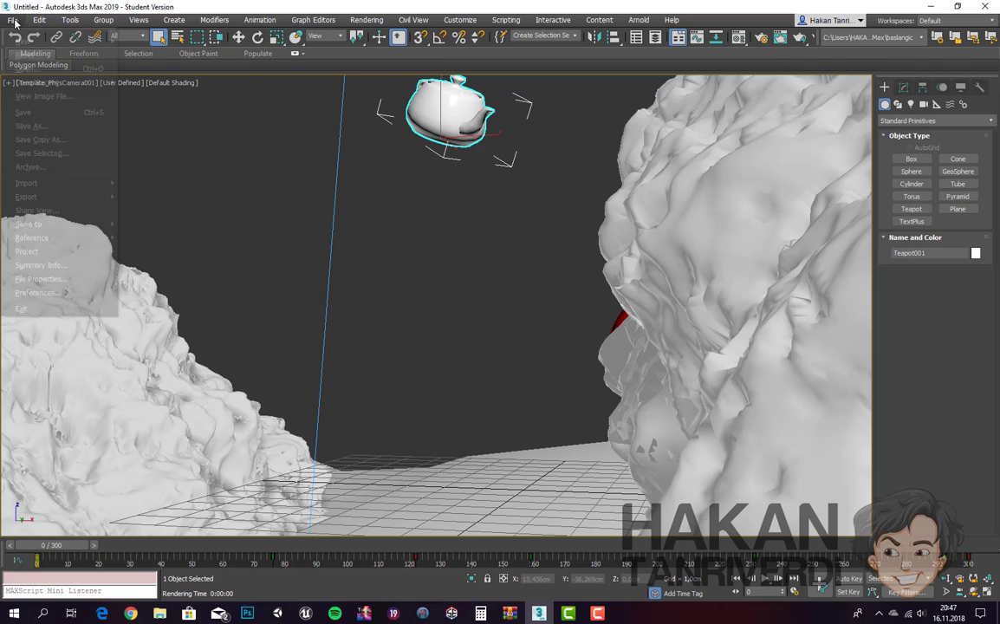
click(208, 90)
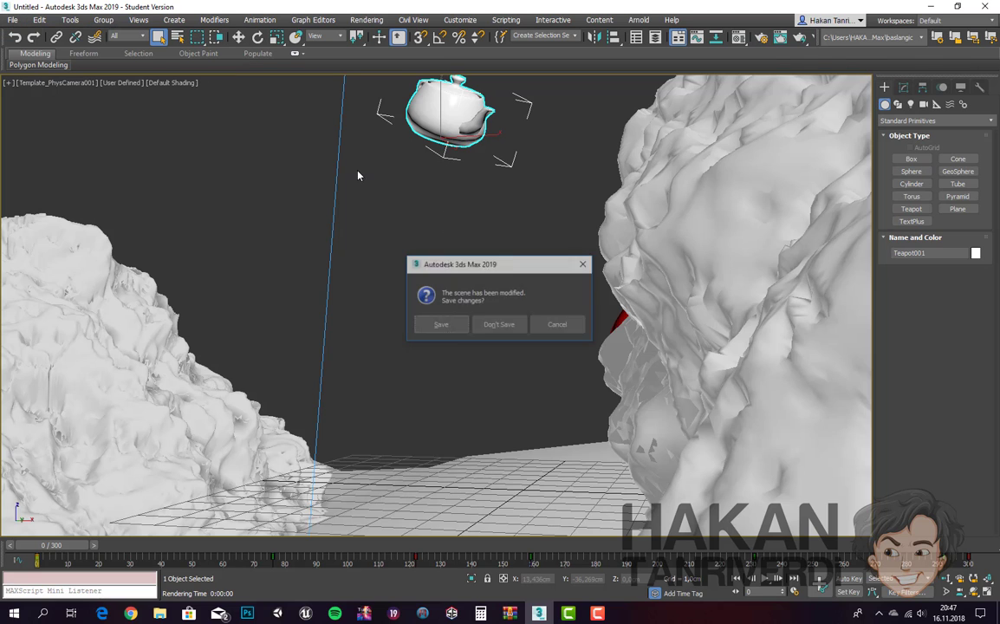
click(494, 323)
scroll(507, 331, down, 1)
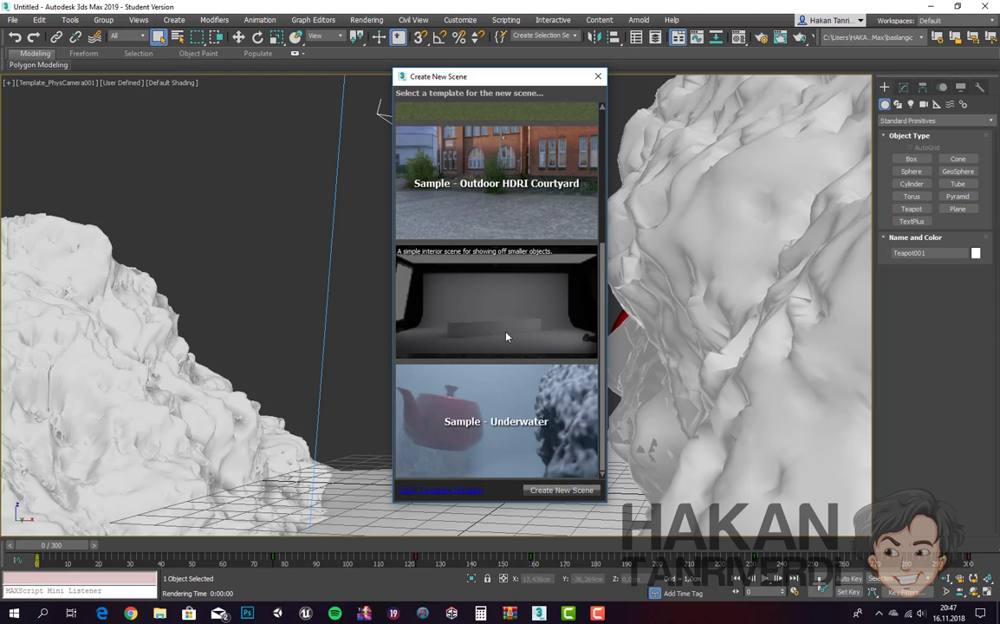
scroll(551, 194, up, 4)
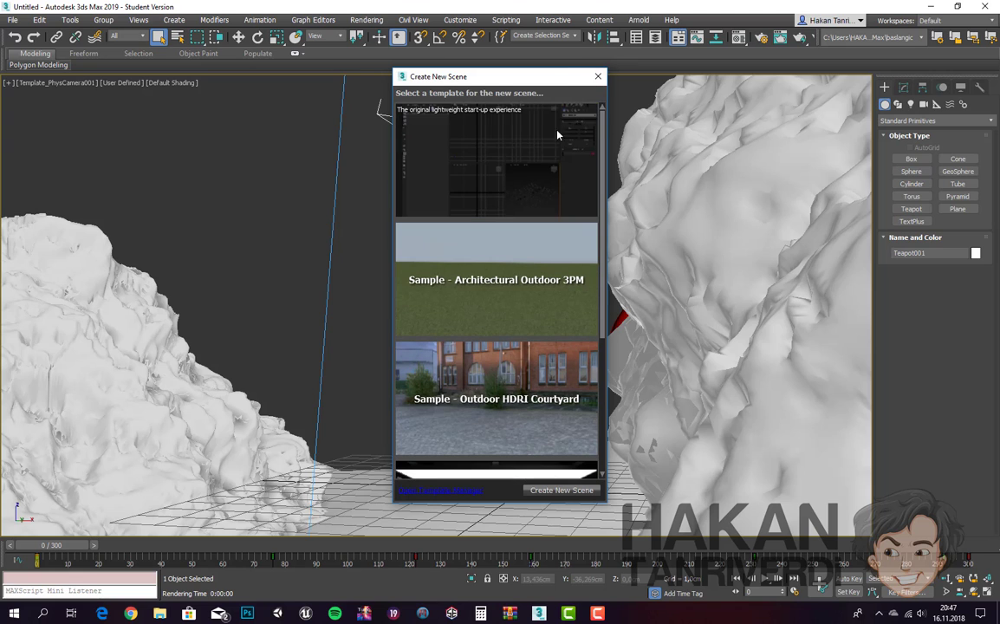
click(598, 77)
click(499, 252)
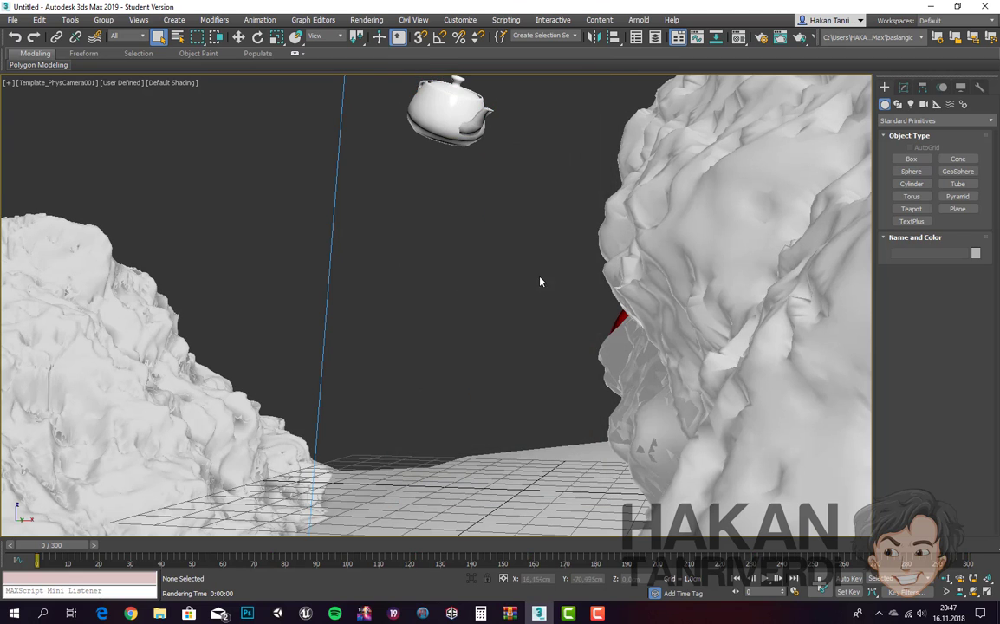
Create a box primitive on the ground grid beside the rocks.
click(909, 160)
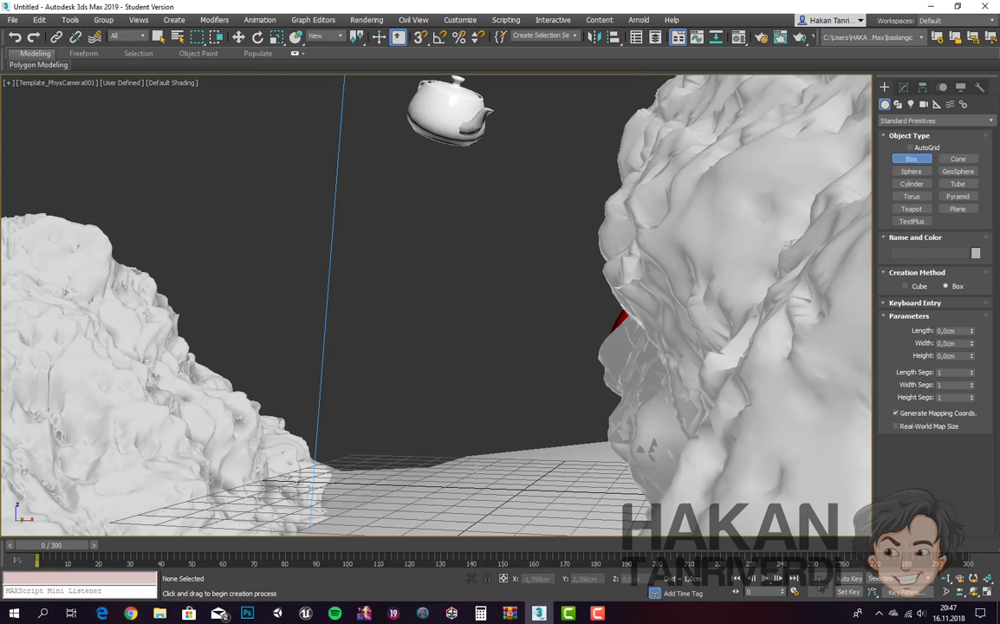
drag(546, 466, 568, 509)
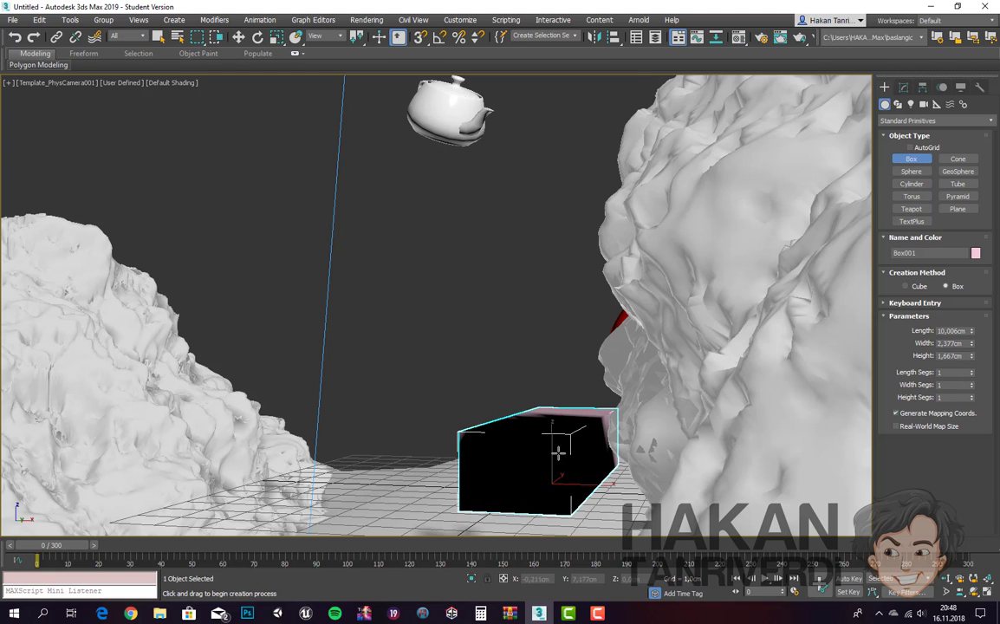
click(551, 390)
Raise the box into the camera's view and render the scene without saving files.
key(w)
drag(551, 384, 555, 308)
key(shift+q)
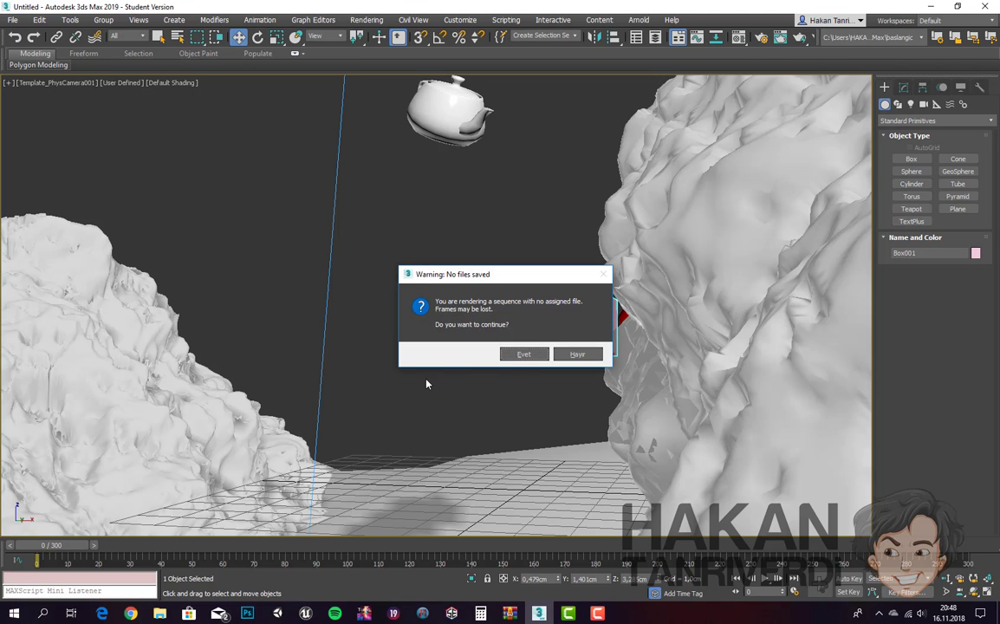
click(523, 354)
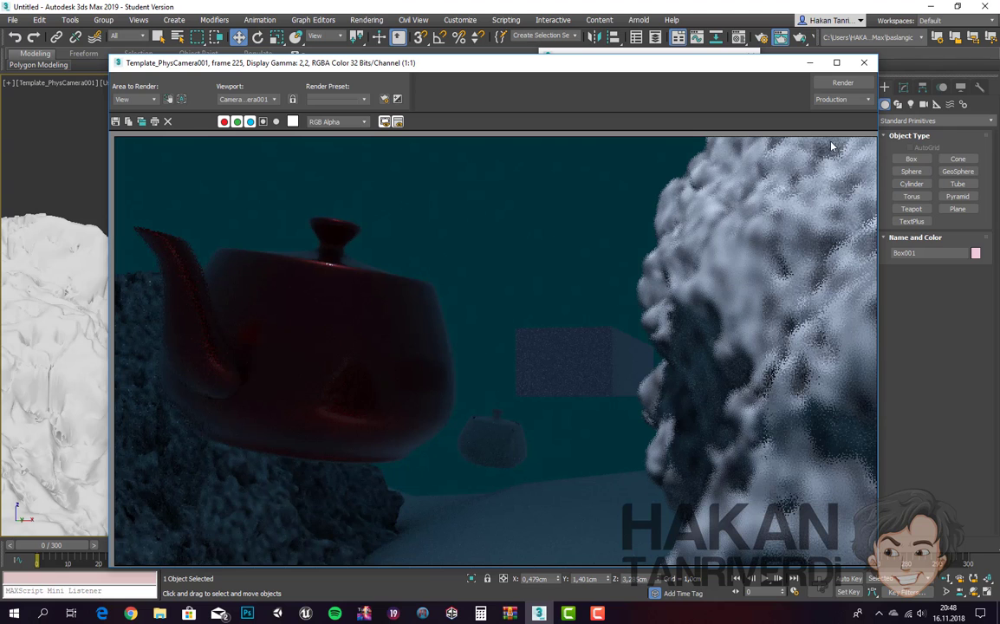
Close the rendered frame, cancel the ongoing render, and delete Box001 from the scene.
click(864, 62)
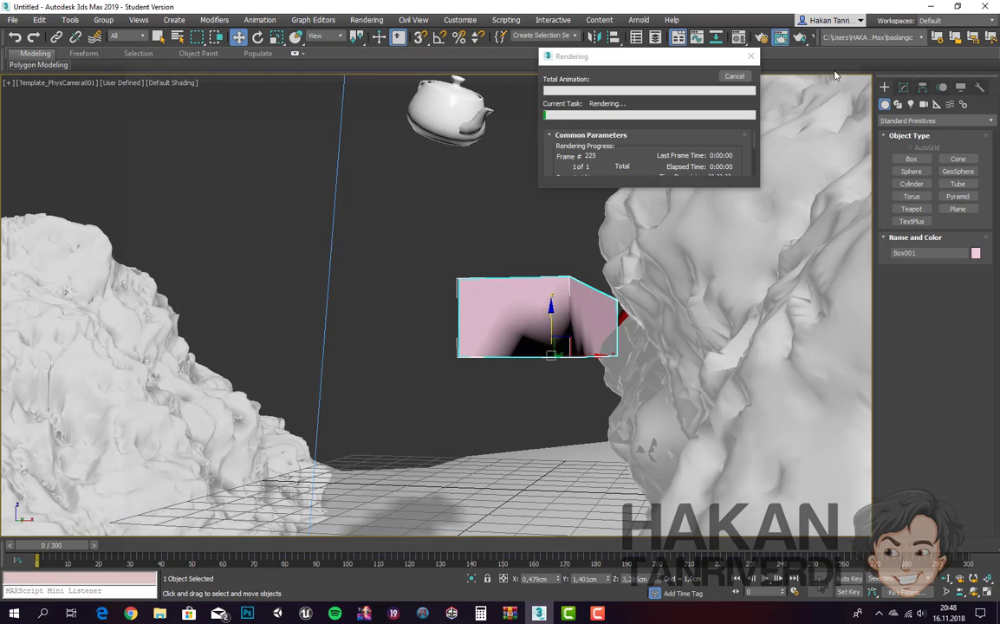
click(733, 76)
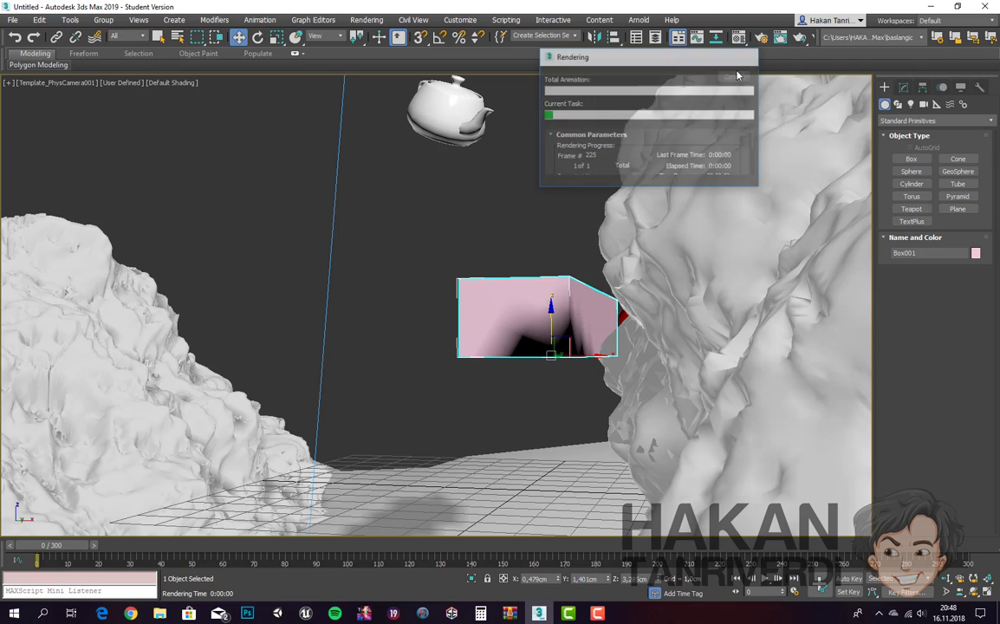
click(544, 189)
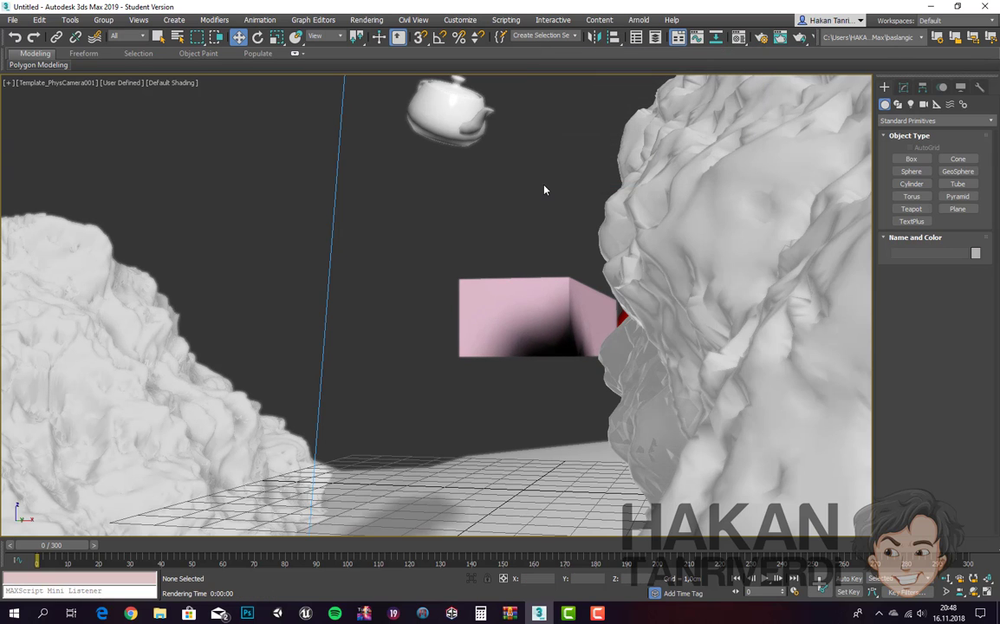
click(489, 293)
key(Delete)
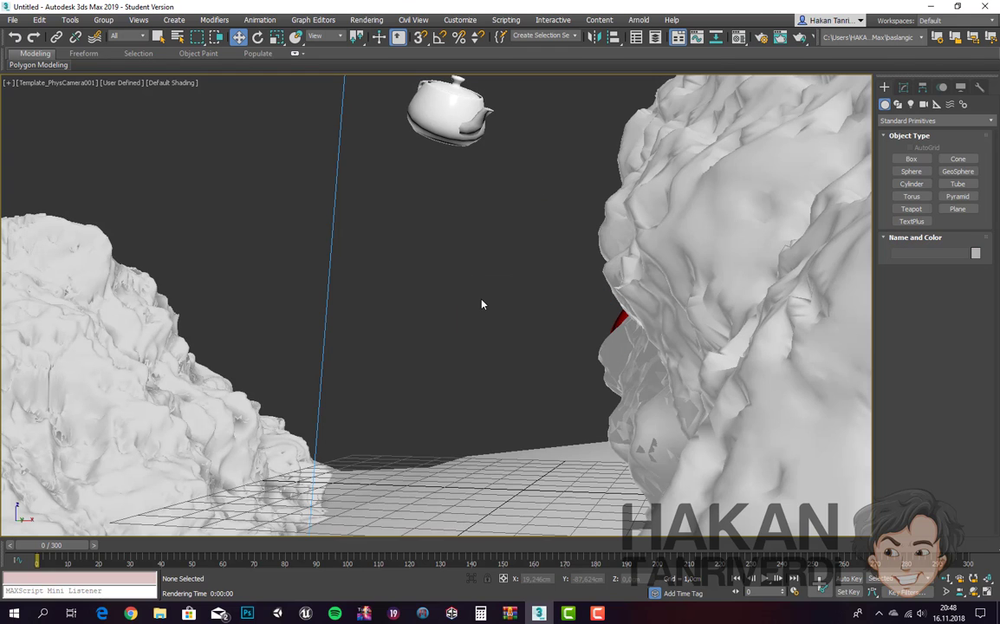